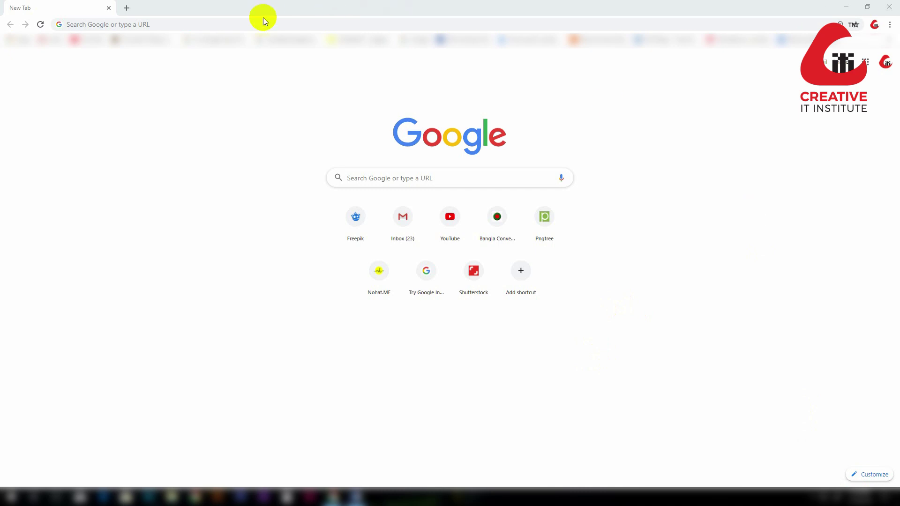
- Load creativeitinstitute.com and confirm the domain root returns 403 Forbidden
{"action": "left_click", "coordinate": [242, 23]}
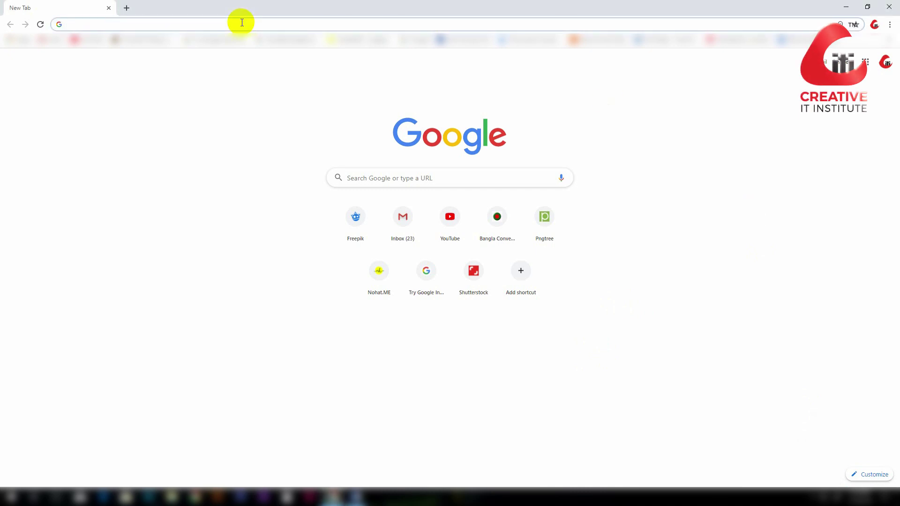
{"action": "type", "text": "cre"}
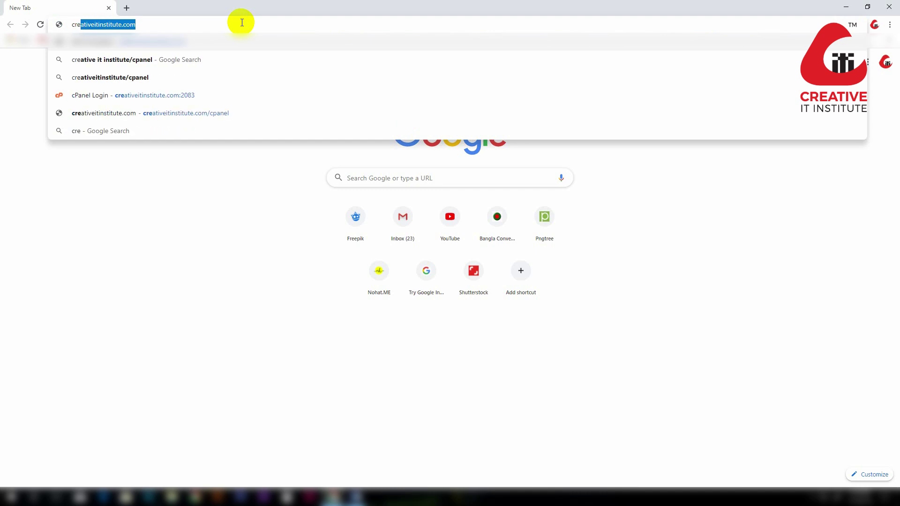
{"action": "key", "text": "Return"}
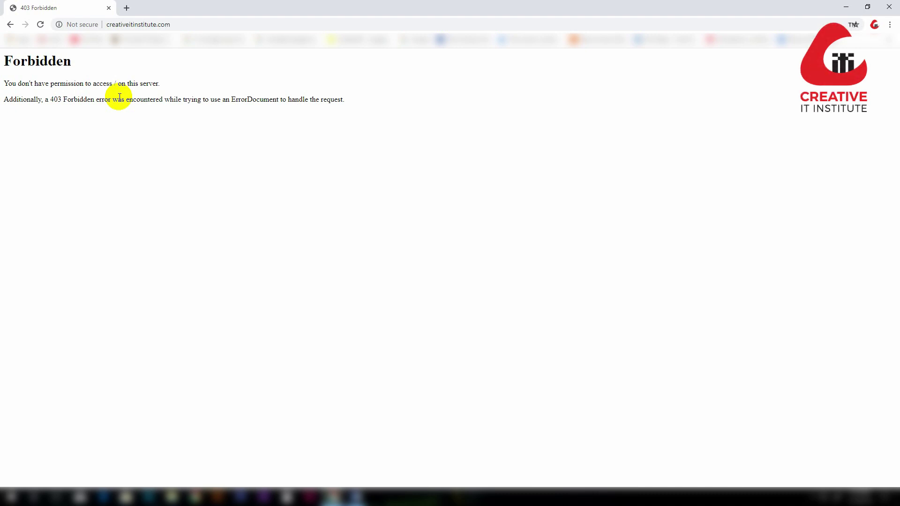
- Go to creativeitinstitute.com/cpanel to reach the cPanel login page
{"action": "left_click", "coordinate": [221, 25]}
{"action": "left_click", "coordinate": [222, 26]}
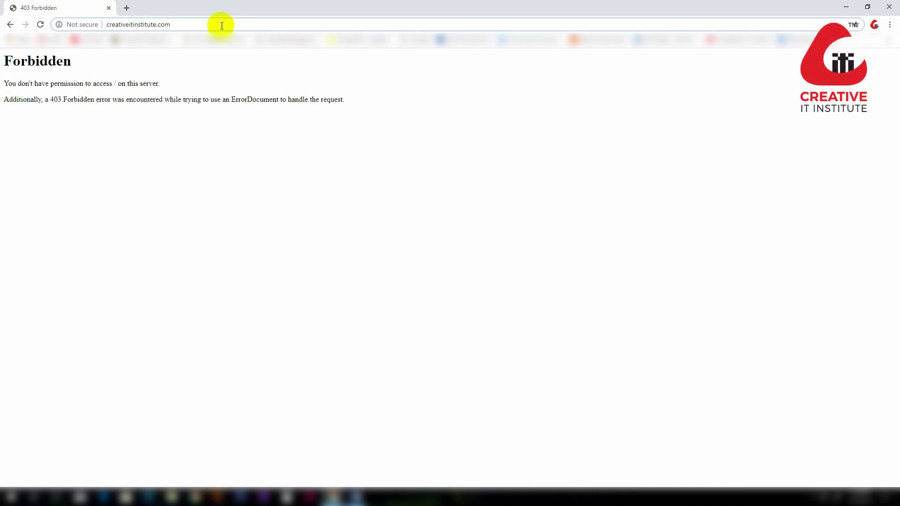
{"action": "type", "text": "/cpanel"}
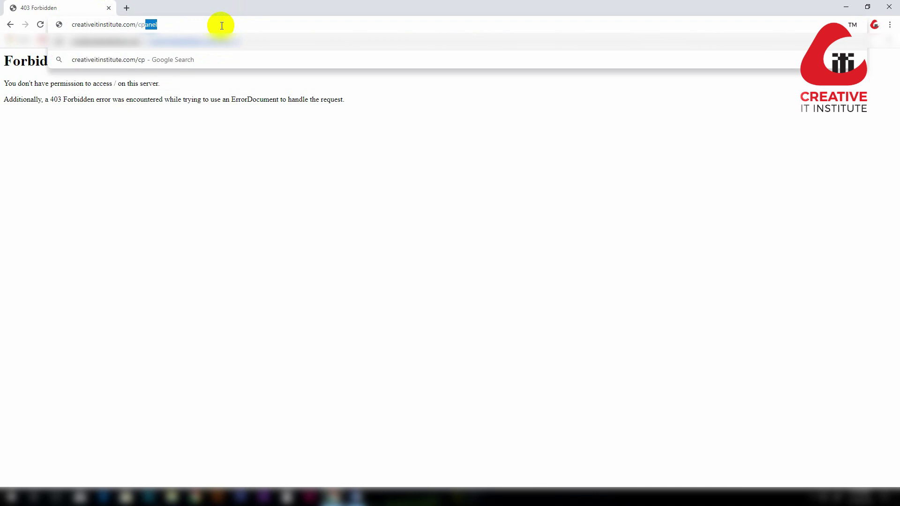
{"action": "key", "text": "Return"}
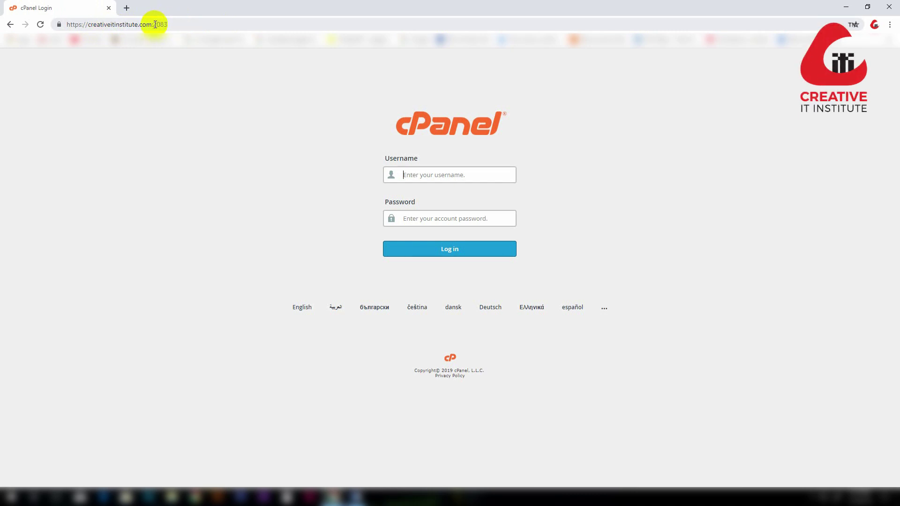
- Note the 2083 port in the address, then minimize Chrome to show the desktop
{"action": "left_click_drag", "start_coordinate": [154, 24], "coordinate": [170, 24]}
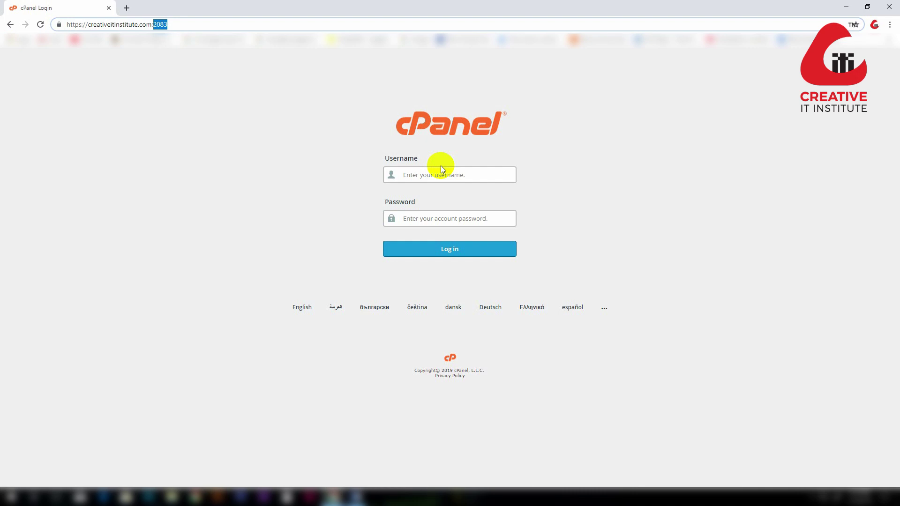
{"action": "left_click", "coordinate": [847, 6]}
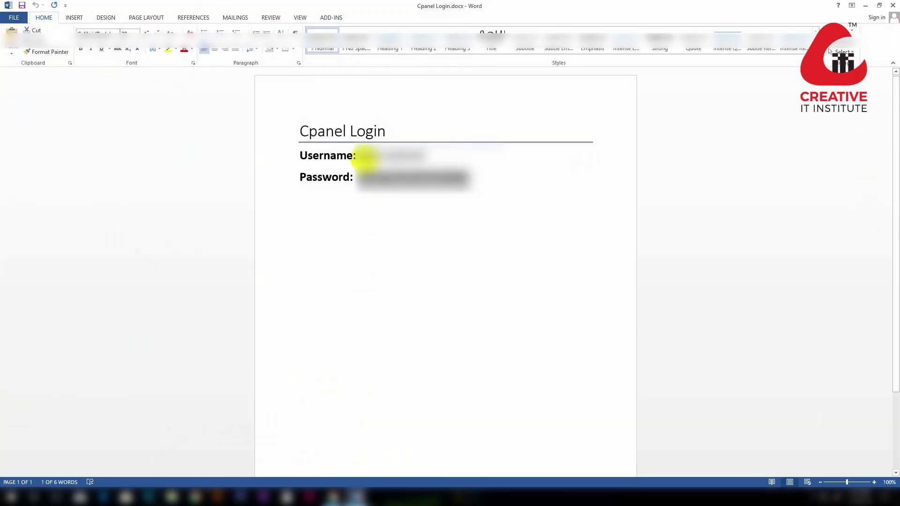
- Copy the stored cPanel username from Cpanel Login.docx and return to the Chrome login form
{"action": "left_click", "coordinate": [363, 156]}
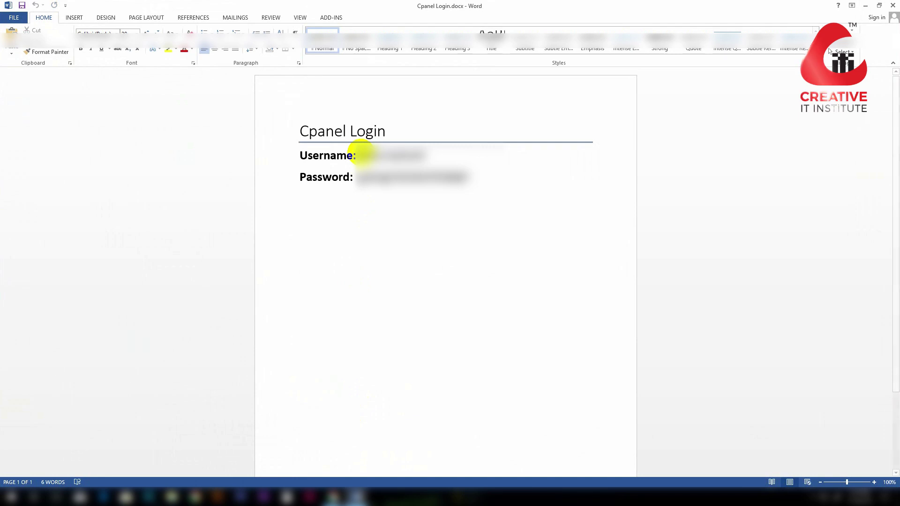
{"action": "double_click", "coordinate": [375, 153]}
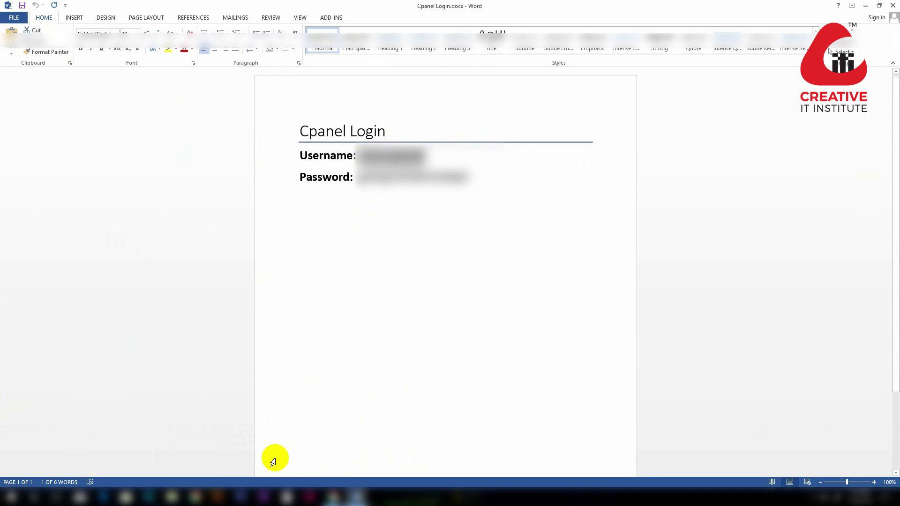
{"action": "left_click", "coordinate": [333, 497]}
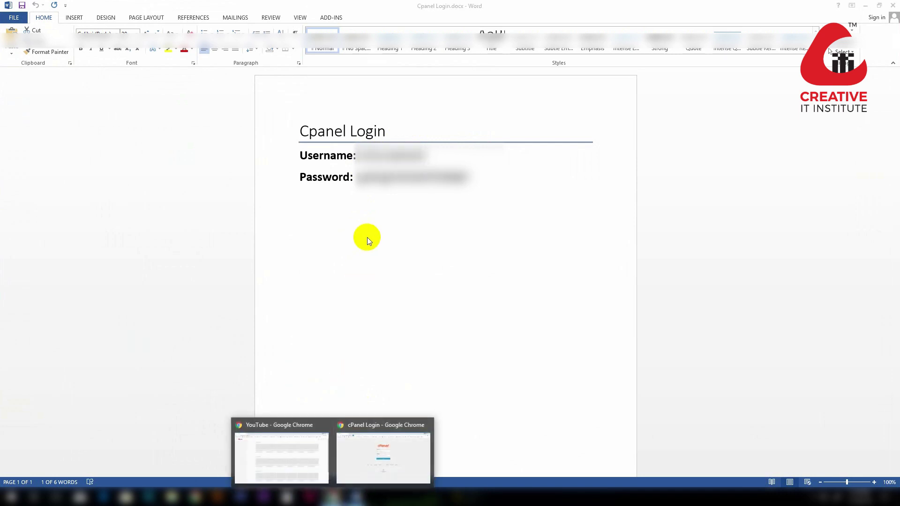
{"action": "left_click", "coordinate": [388, 464]}
{"action": "left_click", "coordinate": [422, 175]}
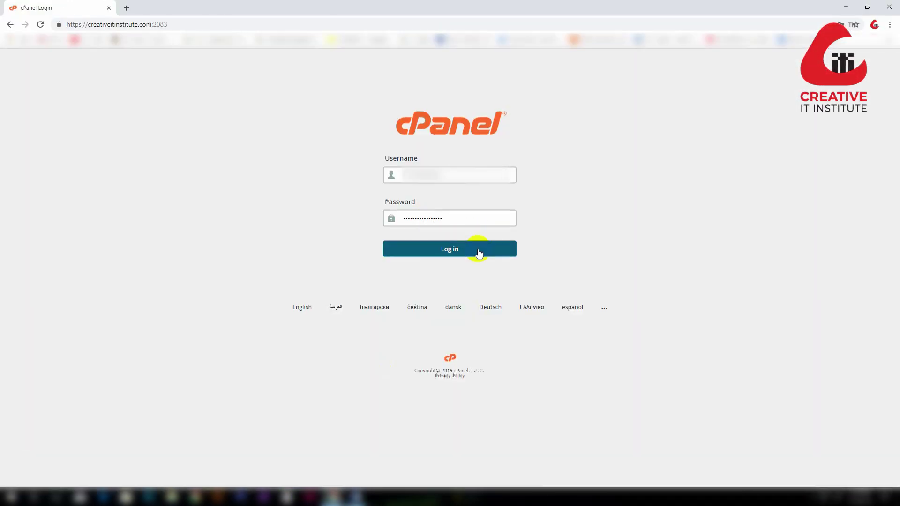
- Log in to cPanel, decline saving the password, and launch File Manager
{"action": "left_click", "coordinate": [477, 249]}
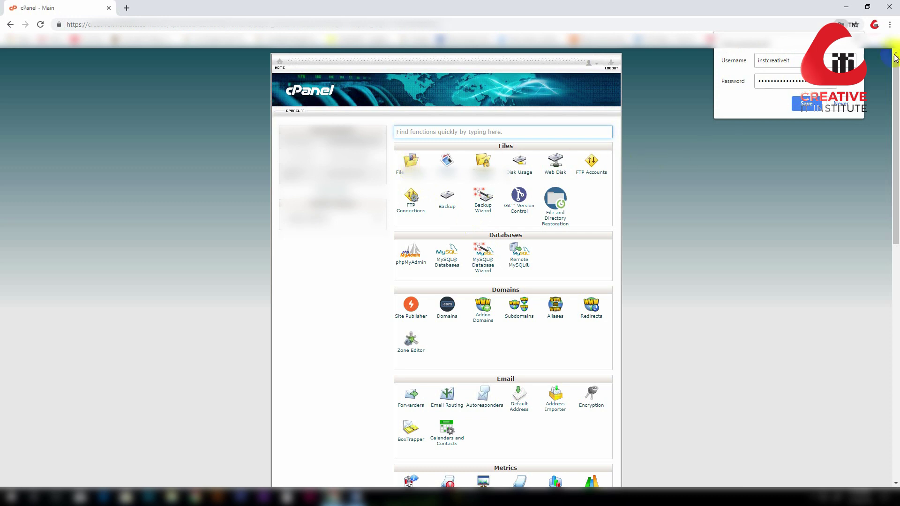
{"action": "left_click", "coordinate": [467, 182]}
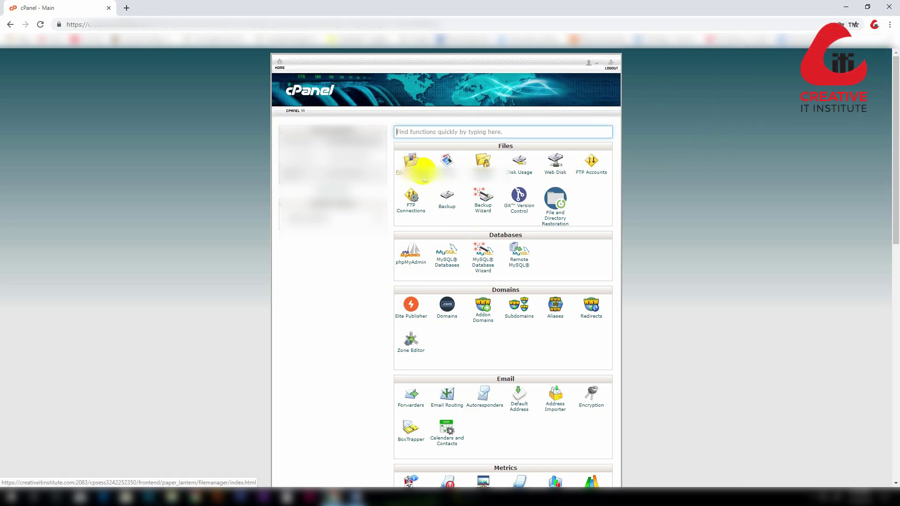
{"action": "left_click", "coordinate": [418, 174]}
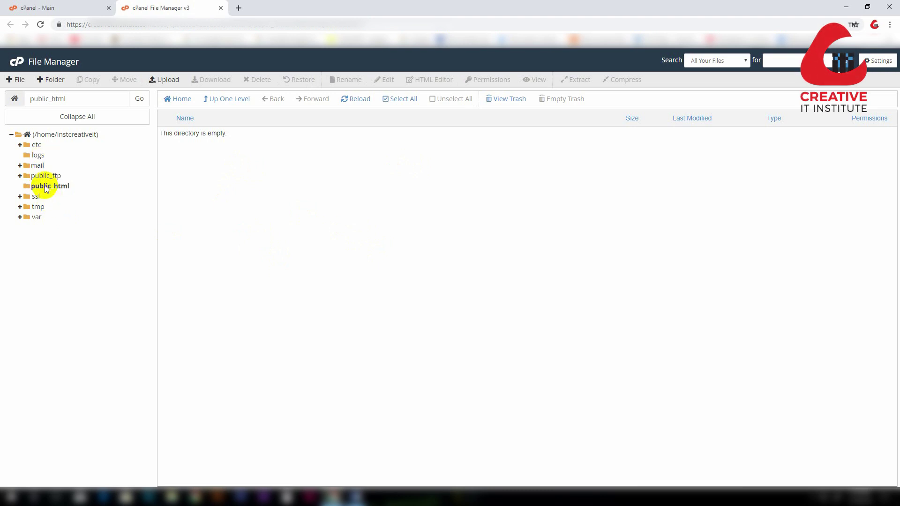
- Confirm public_html is empty, then minimize Chrome and Word and select the Website 1 folder
{"action": "left_click", "coordinate": [44, 185]}
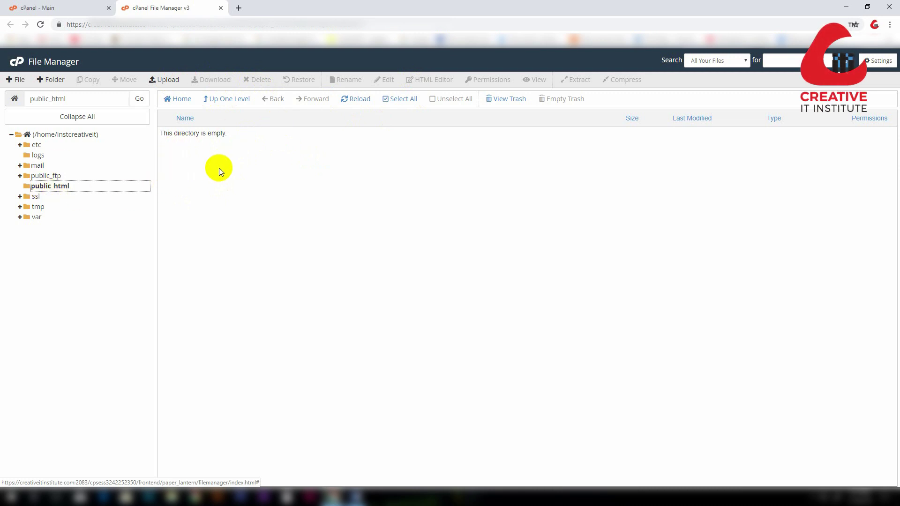
{"action": "left_click", "coordinate": [846, 7]}
{"action": "left_click", "coordinate": [866, 6]}
{"action": "left_click", "coordinate": [443, 162]}
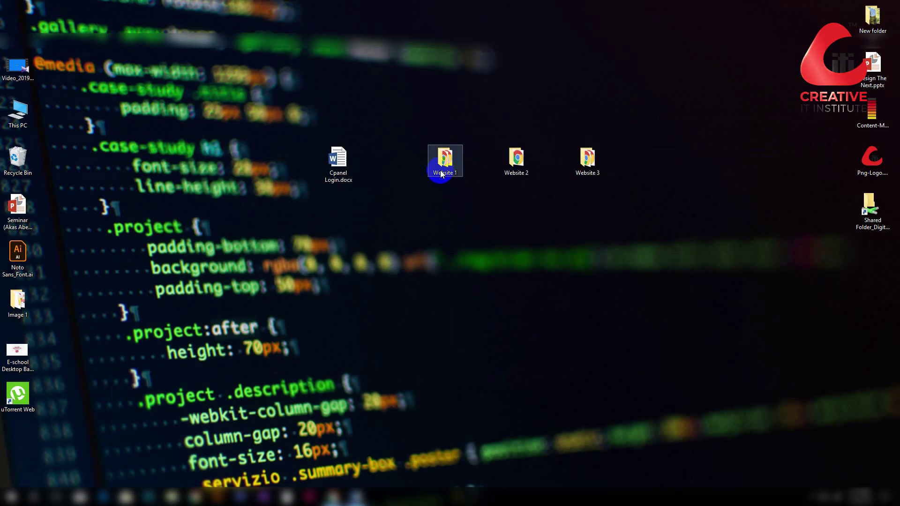
- Open the Website 1 folder and select all 14 of its items
{"action": "left_click", "coordinate": [442, 231]}
{"action": "double_click", "coordinate": [444, 160]}
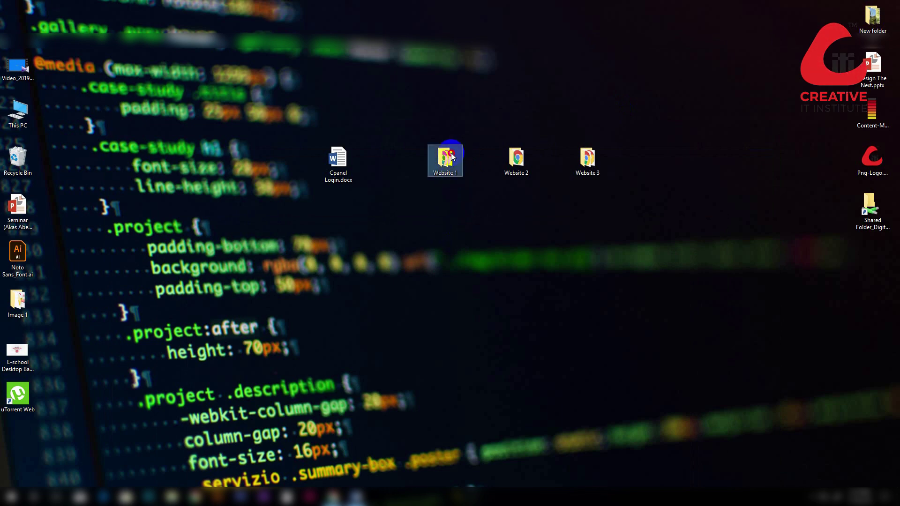
{"action": "left_click_drag", "start_coordinate": [121, 293], "coordinate": [95, 91]}
{"action": "right_click", "coordinate": [120, 184]}
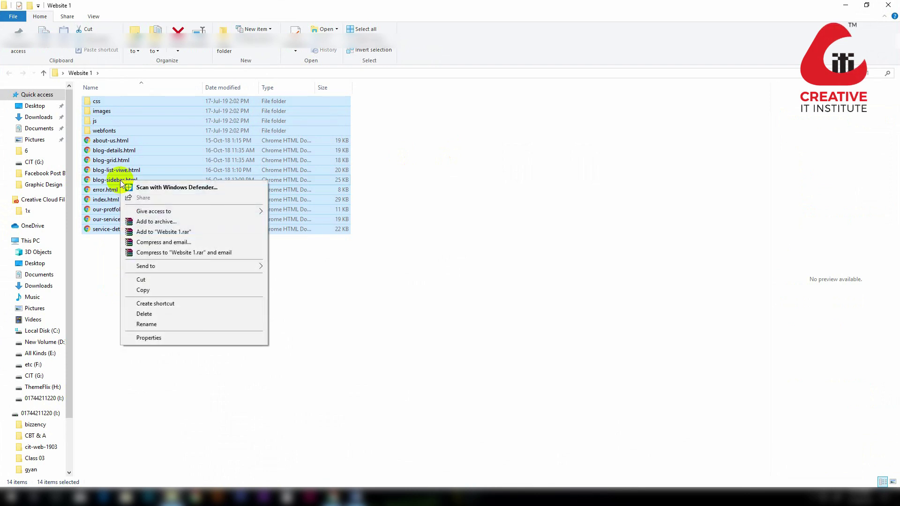
{"action": "left_click", "coordinate": [489, 328]}
{"action": "left_click", "coordinate": [217, 274]}
{"action": "left_click_drag", "start_coordinate": [217, 275], "coordinate": [120, 109]}
- Compress the selected files into a ZIP archive named Website 1.zip
{"action": "right_click", "coordinate": [99, 152]}
{"action": "mouse_move", "coordinate": [139, 238]}
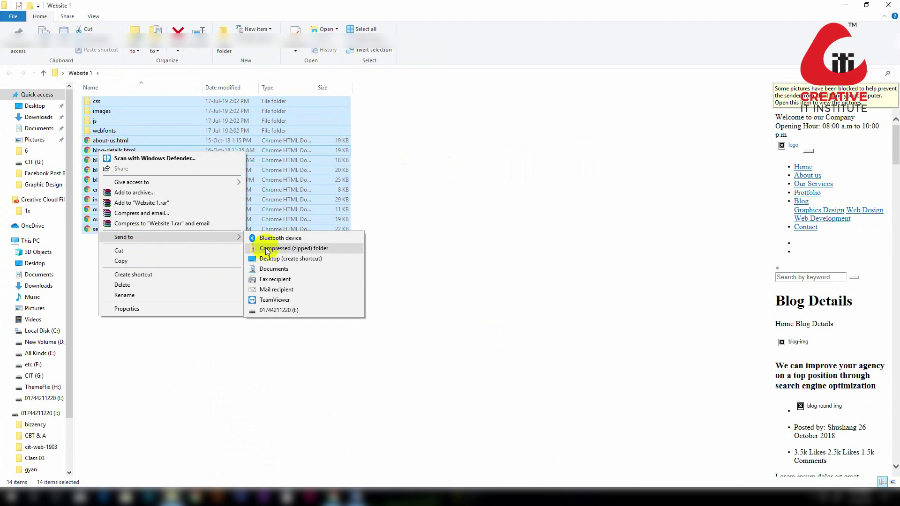
{"action": "left_click", "coordinate": [133, 193]}
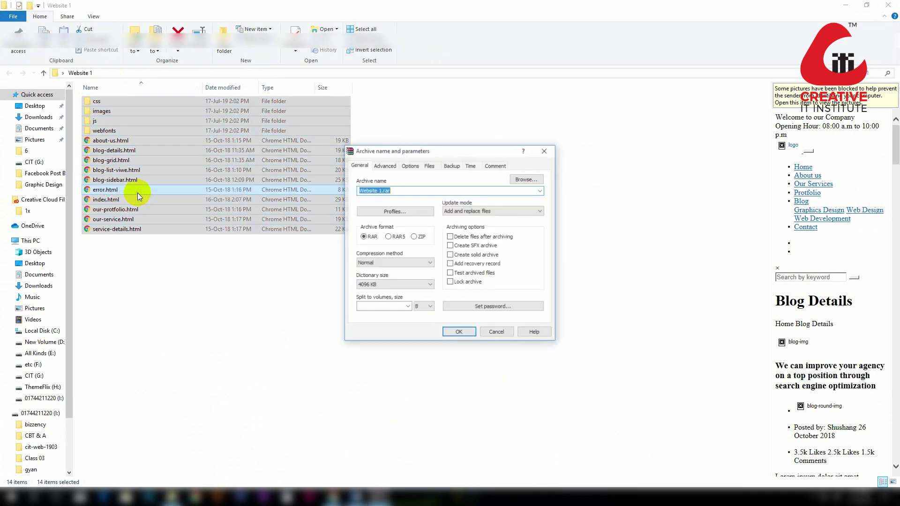
{"action": "left_click", "coordinate": [413, 236]}
{"action": "left_click", "coordinate": [459, 331]}
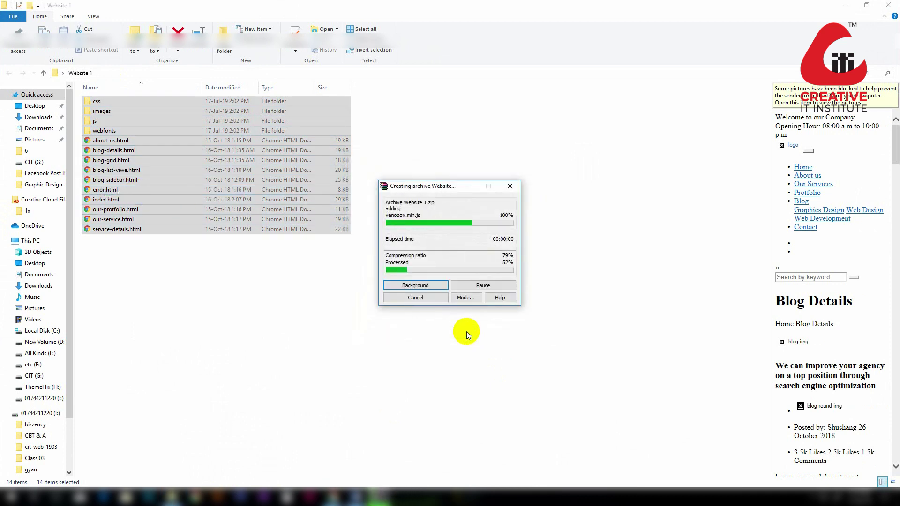
{"action": "left_click", "coordinate": [191, 382]}
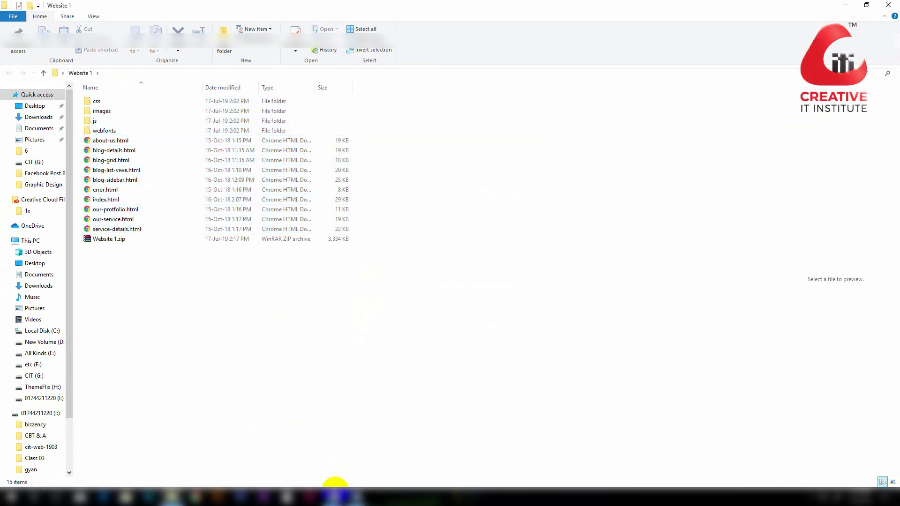
- Bring the cPanel File Manager window back to the front
{"action": "left_click", "coordinate": [338, 492]}
{"action": "left_click", "coordinate": [372, 460]}
{"action": "left_click", "coordinate": [330, 496]}
{"action": "left_click", "coordinate": [339, 443]}
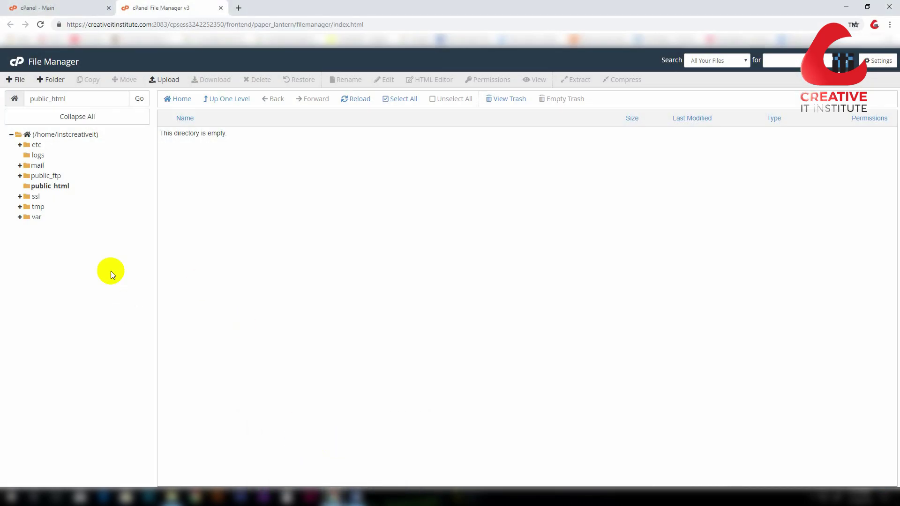
- Upload Website 1.zip into public_html by dropping it on the upload page, then return to the listing
{"action": "left_click", "coordinate": [167, 80]}
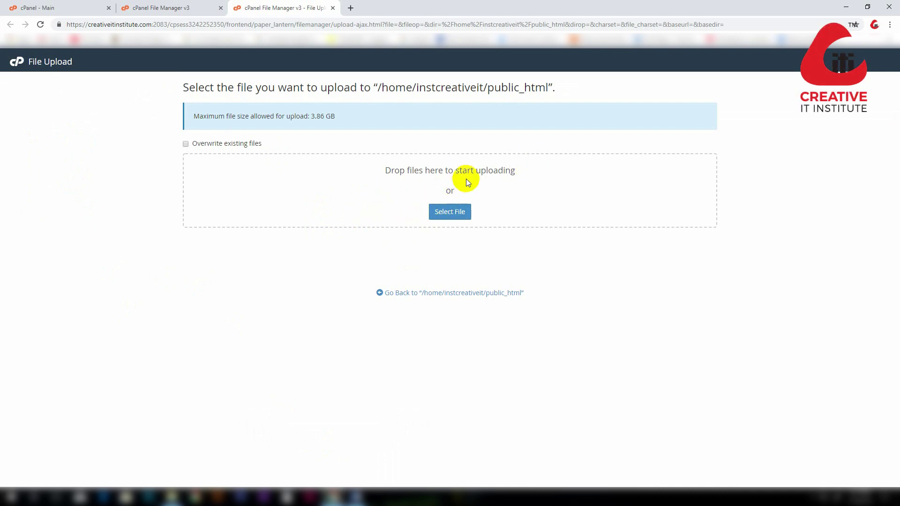
{"action": "left_click", "coordinate": [171, 497]}
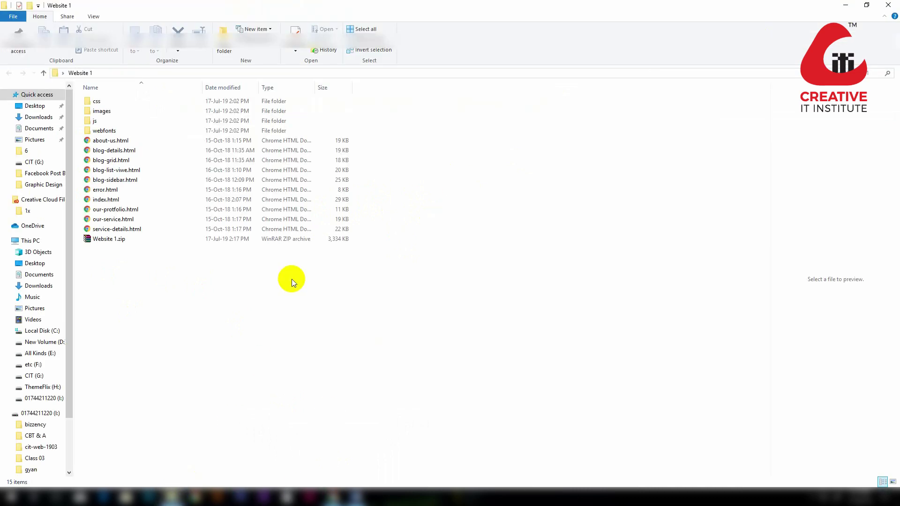
{"action": "left_click_drag", "start_coordinate": [104, 239], "coordinate": [358, 387]}
{"action": "left_click_drag", "start_coordinate": [341, 198], "coordinate": [340, 202]}
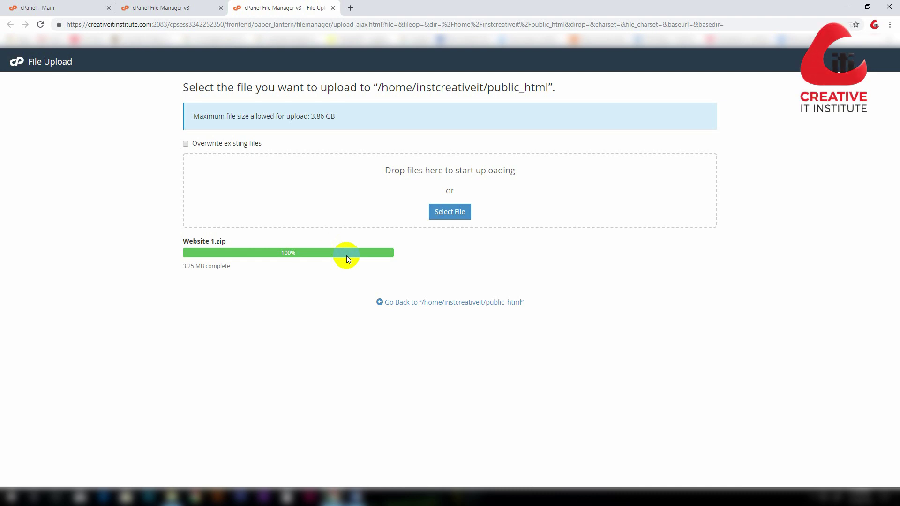
{"action": "left_click", "coordinate": [432, 303]}
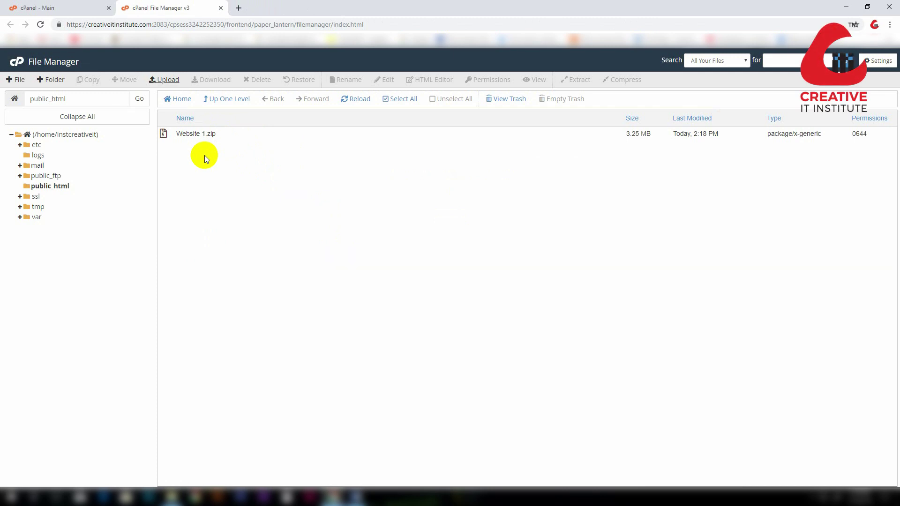
- Extract Website 1.zip into public_html and close the extraction results
{"action": "right_click", "coordinate": [185, 136]}
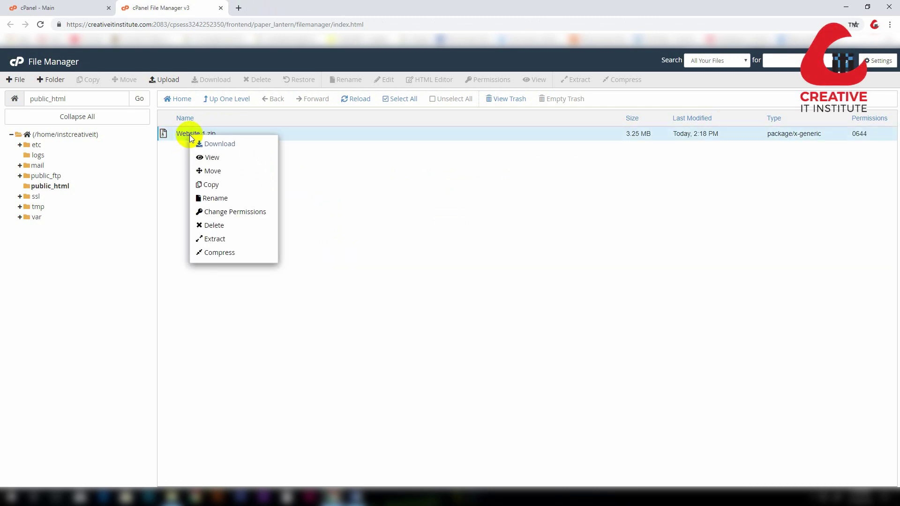
{"action": "left_click", "coordinate": [225, 242]}
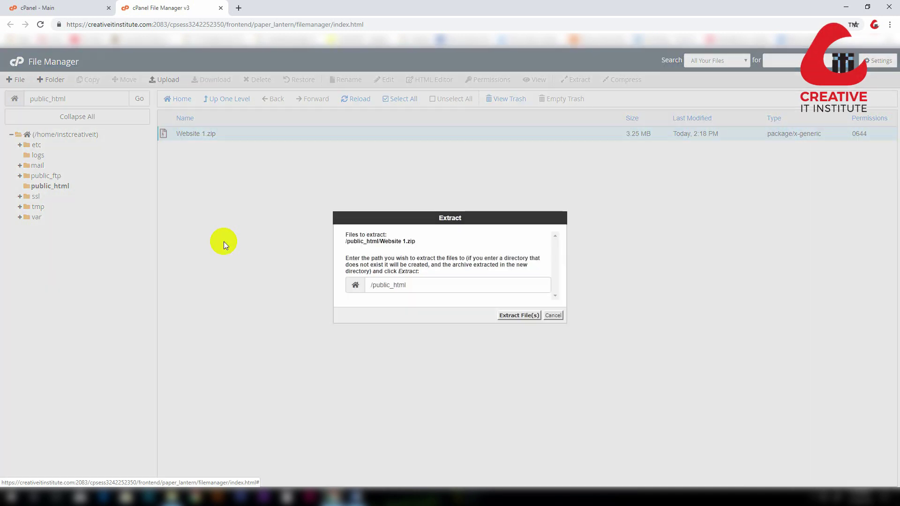
{"action": "left_click", "coordinate": [517, 315]}
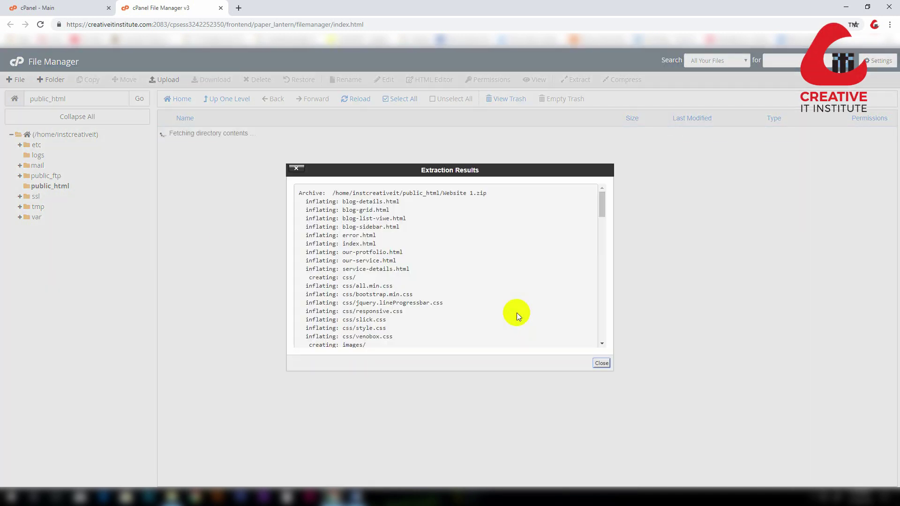
{"action": "left_click", "coordinate": [602, 364]}
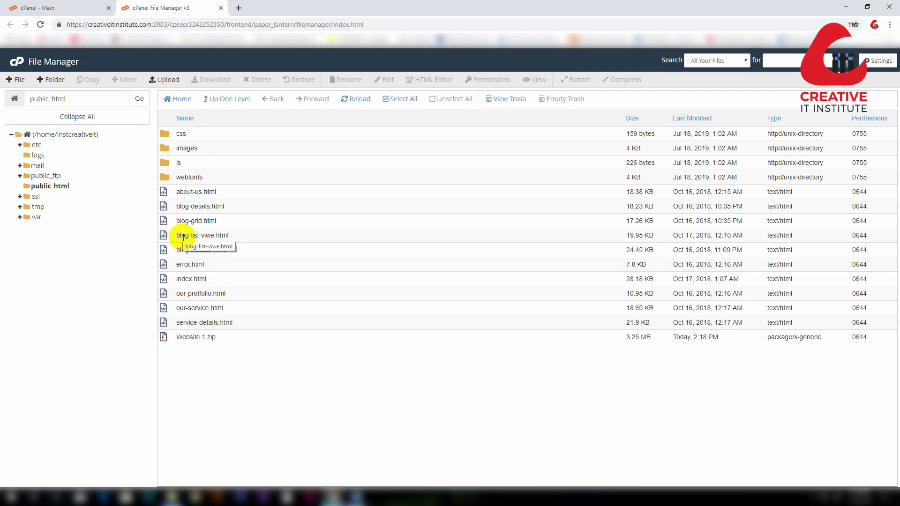
- Delete Website 1.zip from public_html and confirm the removal
{"action": "left_click", "coordinate": [196, 337]}
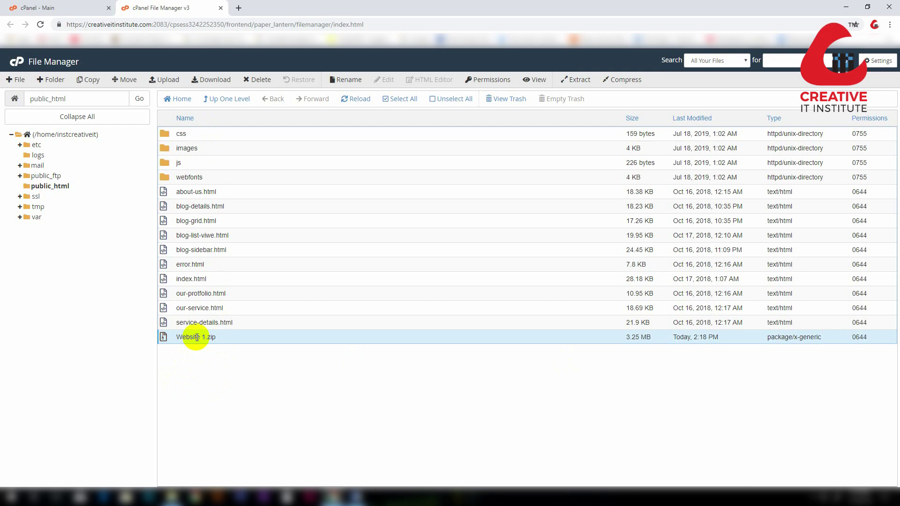
{"action": "right_click", "coordinate": [196, 337]}
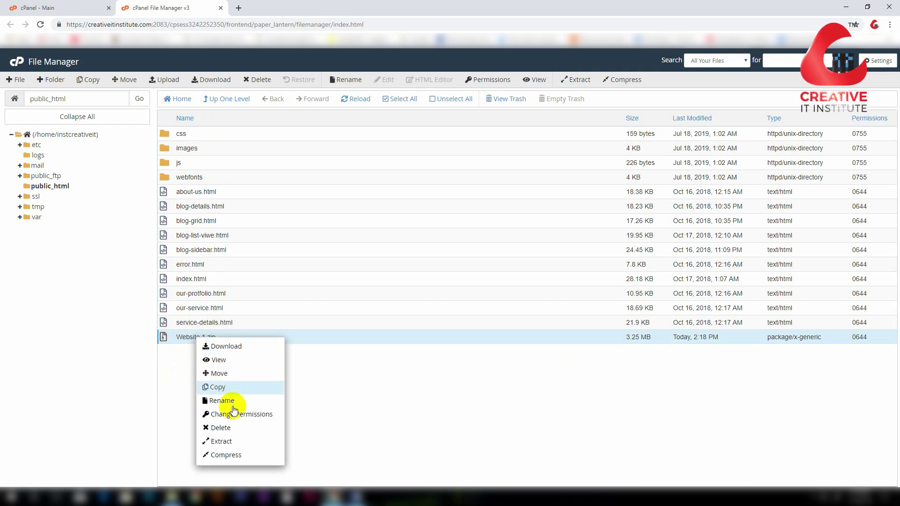
{"action": "left_click", "coordinate": [224, 427]}
{"action": "left_click", "coordinate": [525, 299]}
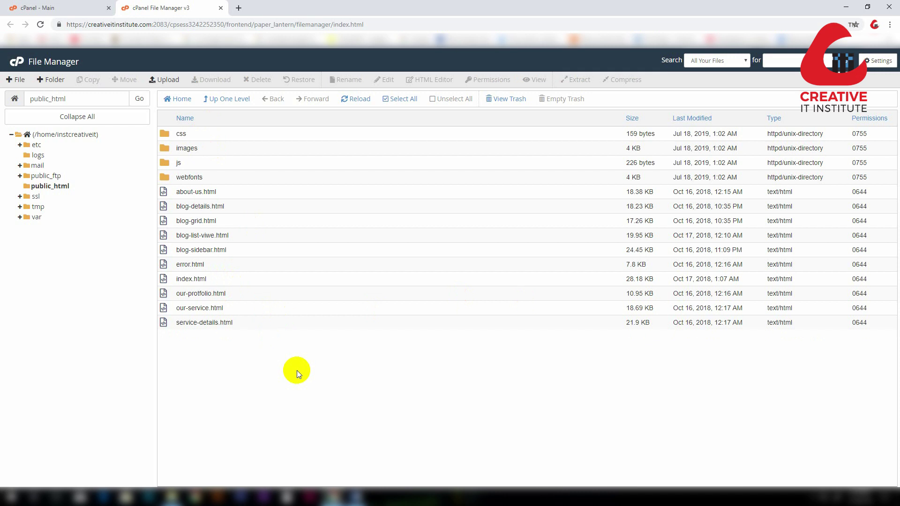
{"action": "left_click", "coordinate": [352, 99]}
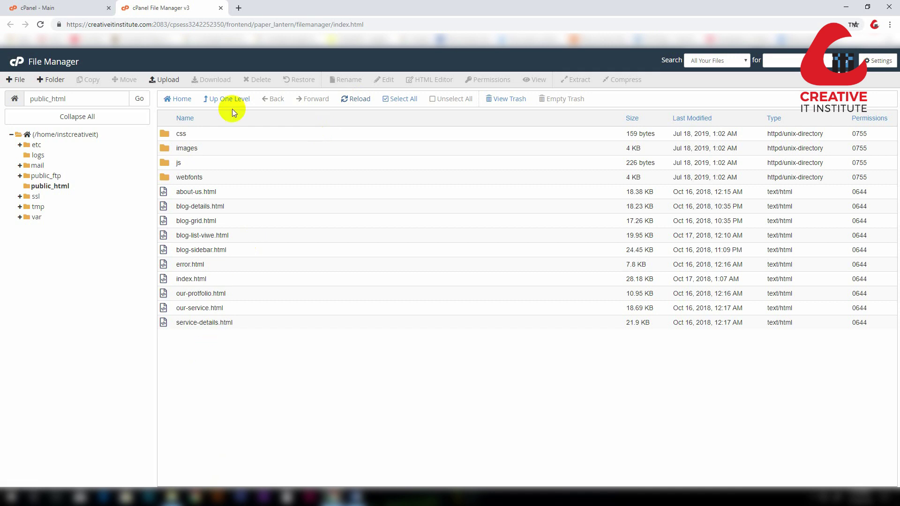
- Load creativeitinstitute.com in a new Chrome tab
{"action": "left_click", "coordinate": [237, 9]}
{"action": "type", "text": "cre"}
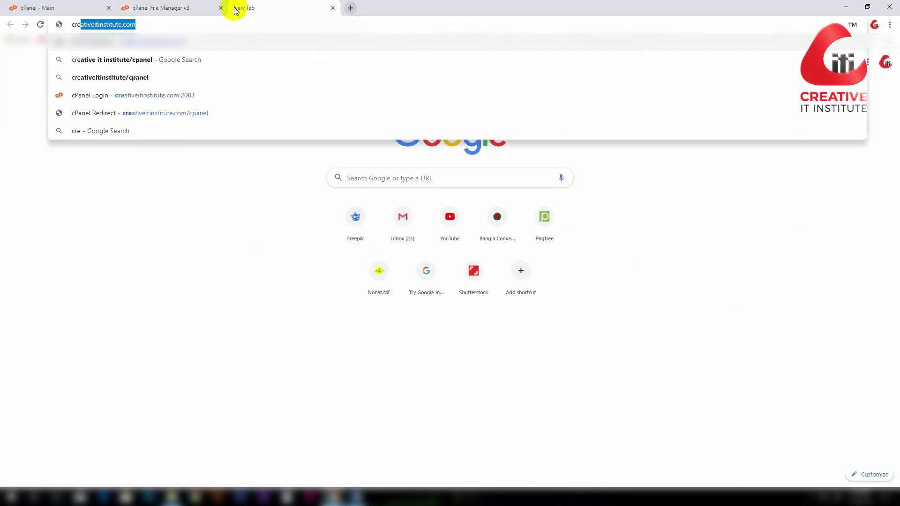
{"action": "key", "text": "Right"}
{"action": "key", "text": "Return"}
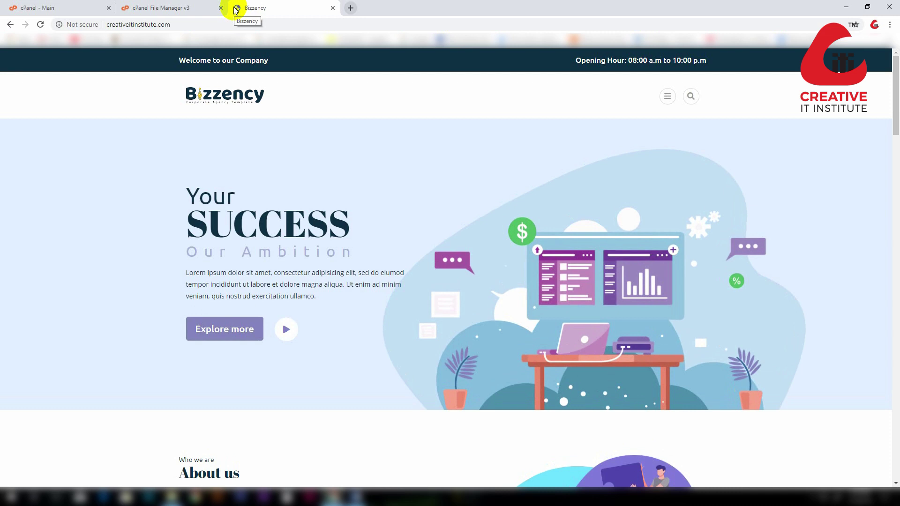
- Scroll through the live Bizzency home page to verify the site loads
{"action": "left_click", "coordinate": [144, 26]}
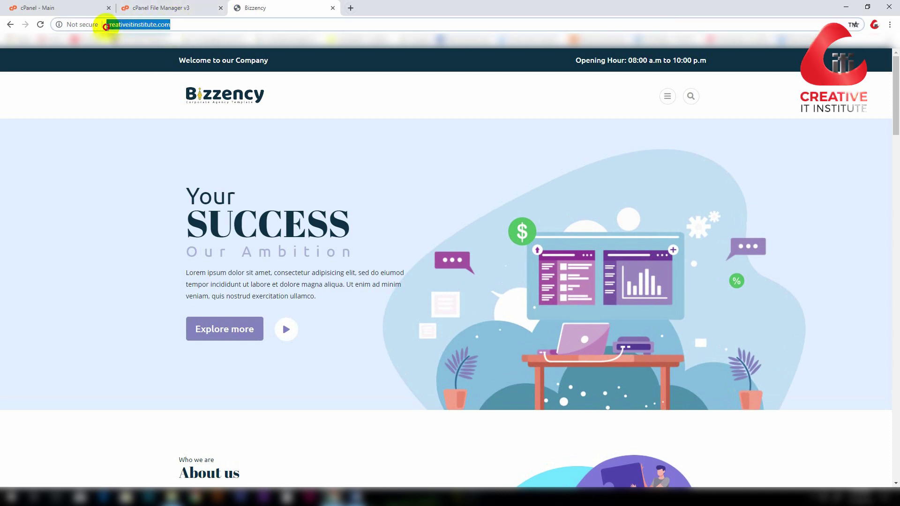
{"action": "scroll", "coordinate": [407, 258], "scroll_direction": "down", "scroll_amount": 12}
{"action": "scroll", "coordinate": [407, 258], "scroll_direction": "down", "scroll_amount": 20}
{"action": "scroll", "coordinate": [407, 242], "scroll_direction": "up", "scroll_amount": 15}
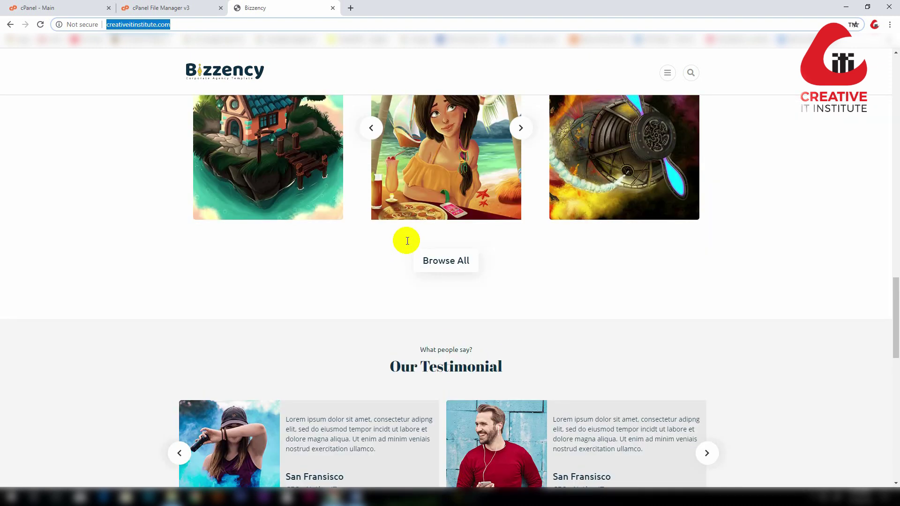
{"action": "scroll", "coordinate": [407, 241], "scroll_direction": "up", "scroll_amount": 15}
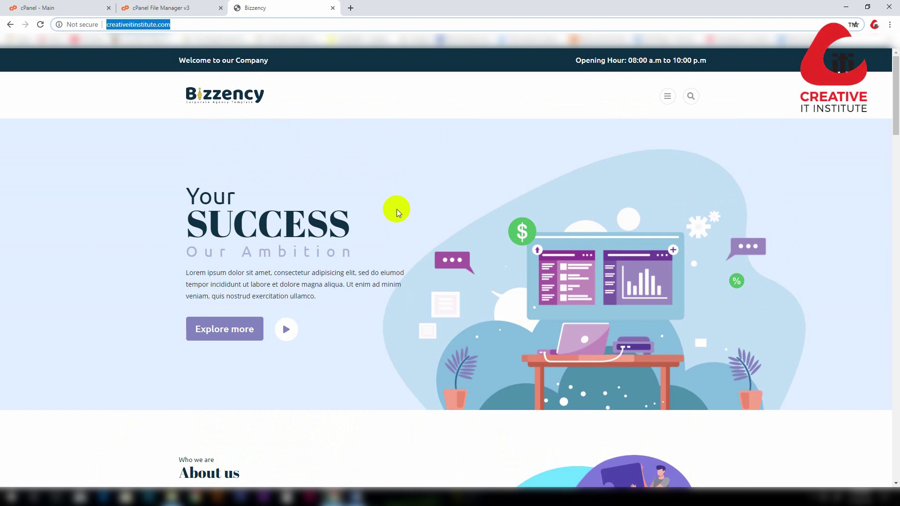
{"action": "left_click", "coordinate": [170, 9]}
{"action": "left_click", "coordinate": [254, 9]}
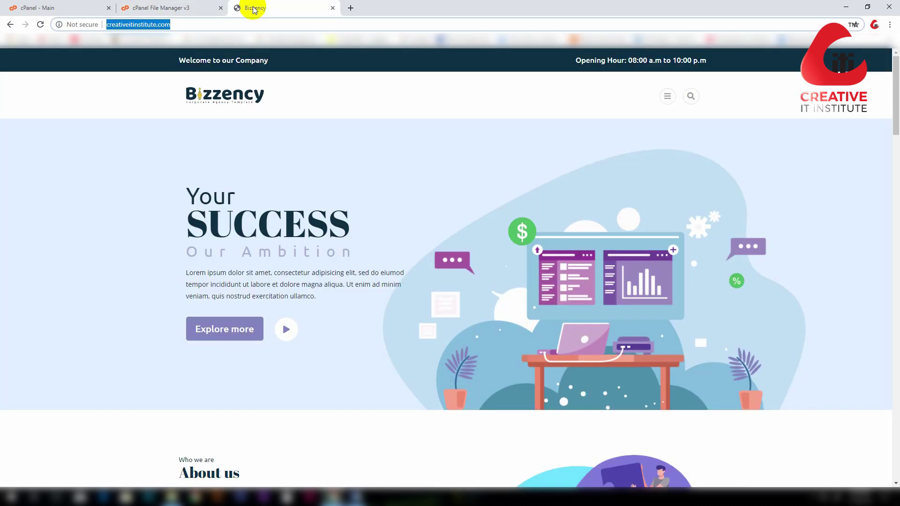
{"action": "left_click", "coordinate": [178, 26]}
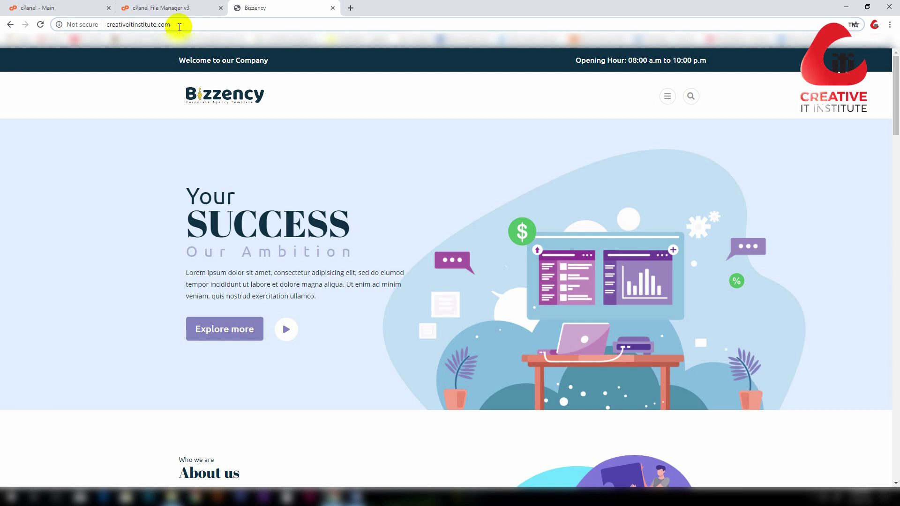
- Show public_html's four folders and ten HTML pages in the File Manager tab
{"action": "left_click", "coordinate": [185, 8]}
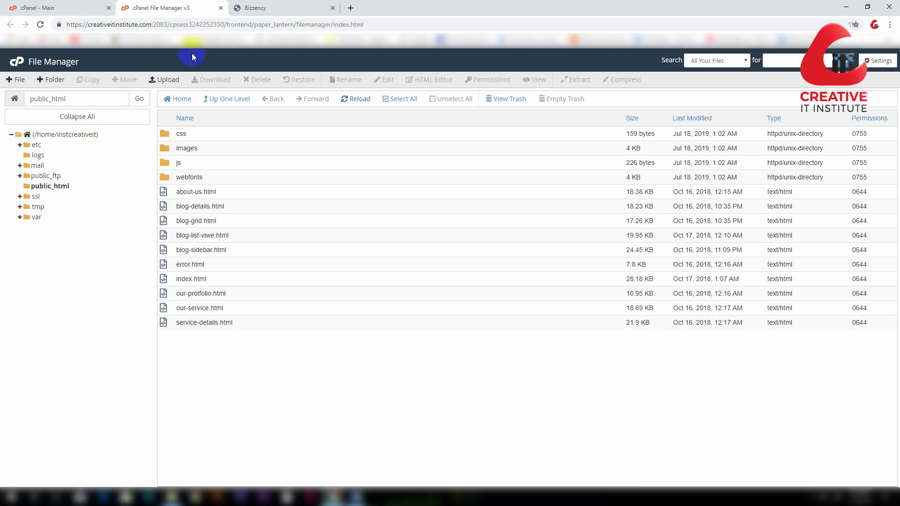
{"action": "left_click", "coordinate": [51, 187]}
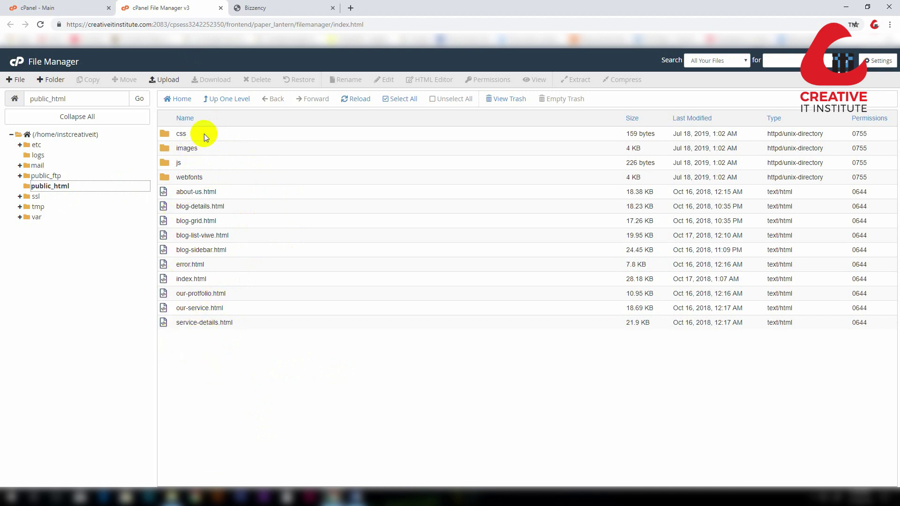
{"action": "left_click", "coordinate": [258, 7]}
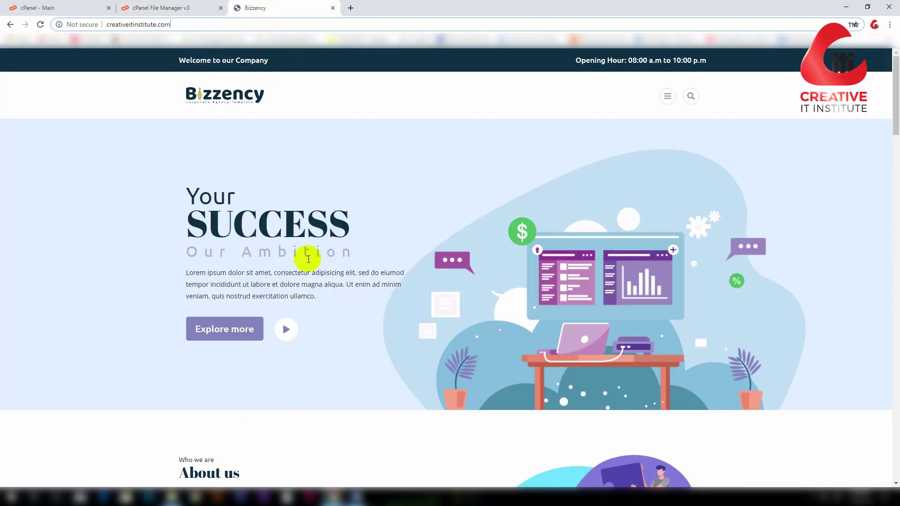
{"action": "left_click", "coordinate": [175, 7]}
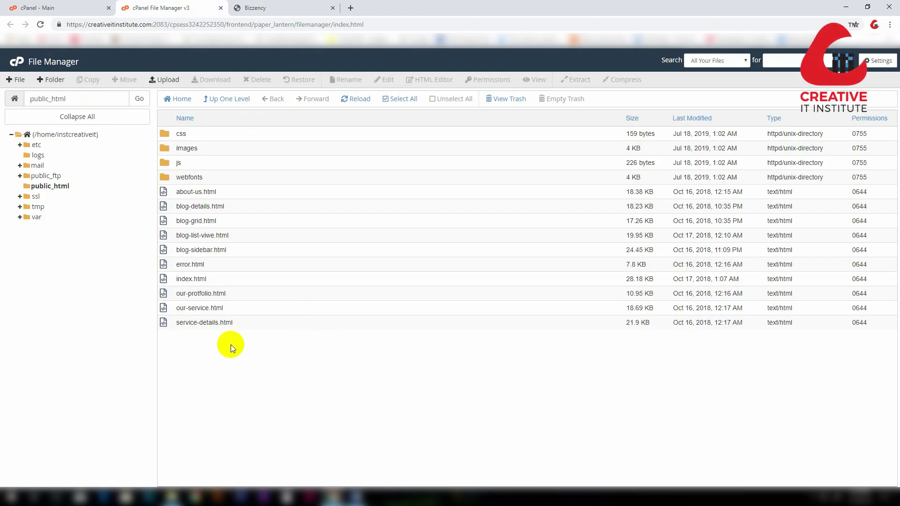
- Create a folder named 'website2' inside public_html and open it
{"action": "left_click", "coordinate": [50, 80]}
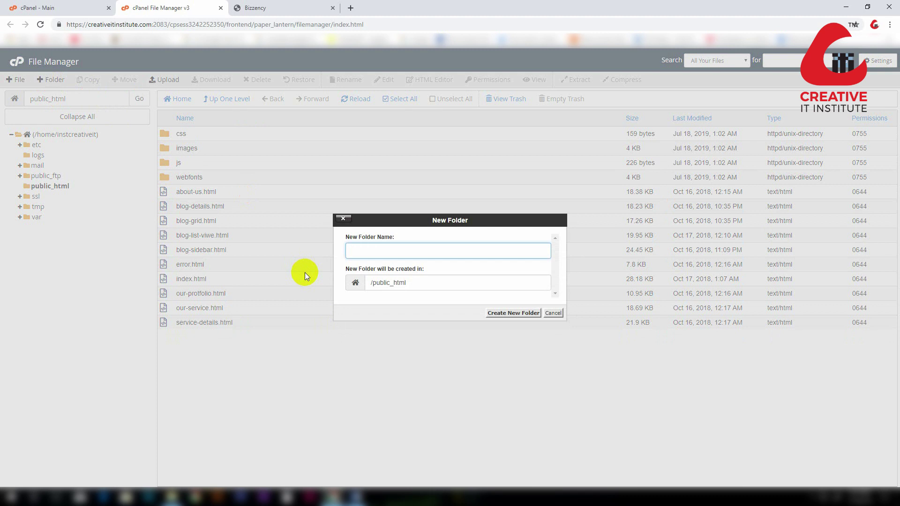
{"action": "type", "text": "website2"}
{"action": "left_click", "coordinate": [515, 312]}
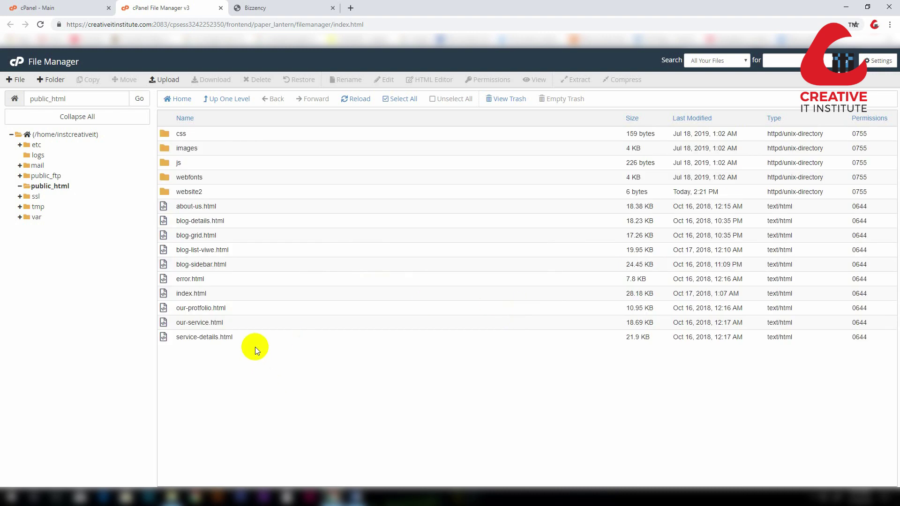
{"action": "double_click", "coordinate": [165, 192]}
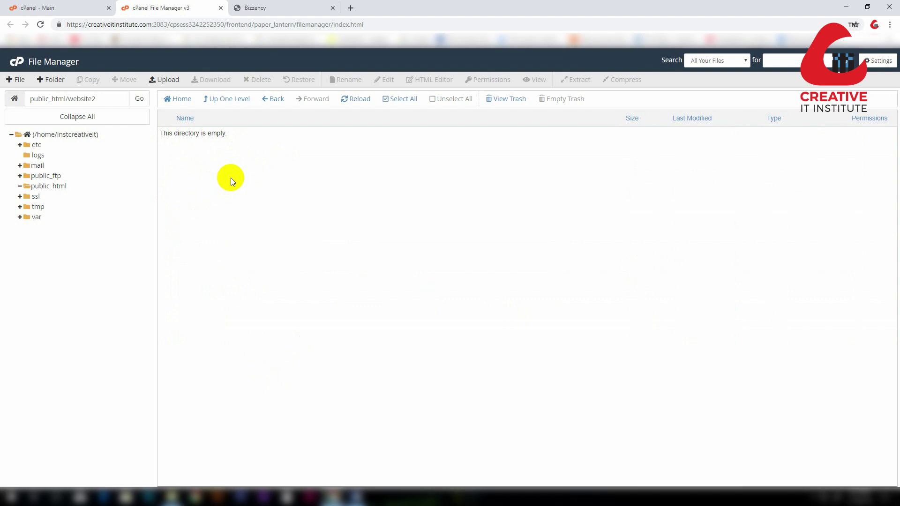
- Open the website2 upload page, then open the local Website 3 folder from the desktop
{"action": "left_click", "coordinate": [167, 80]}
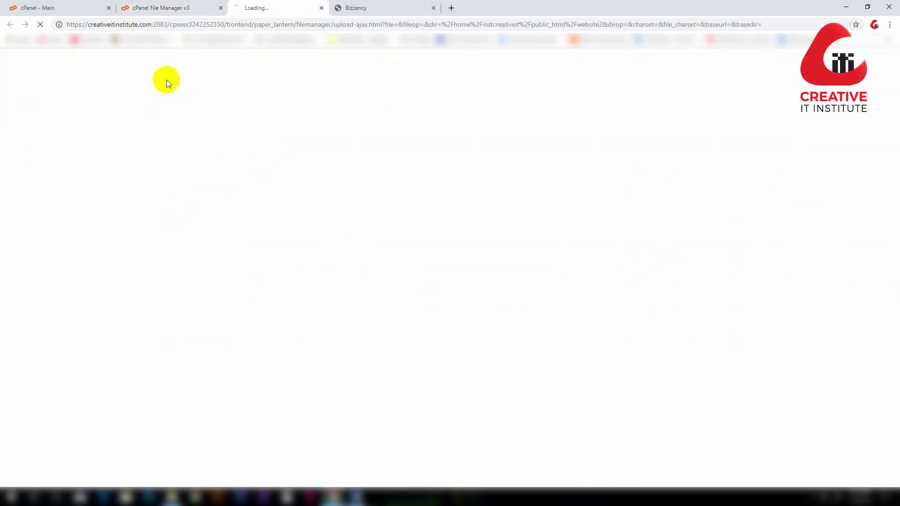
{"action": "left_click", "coordinate": [845, 7]}
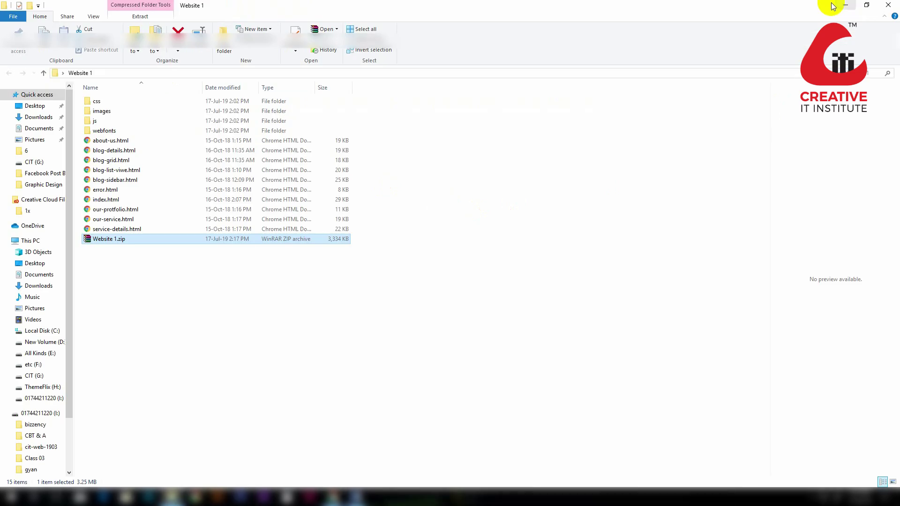
{"action": "left_click", "coordinate": [845, 5]}
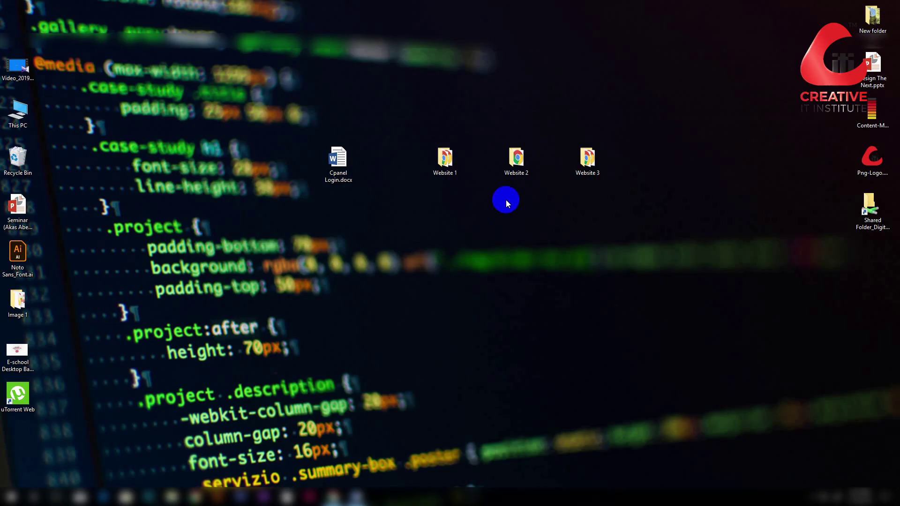
{"action": "double_click", "coordinate": [592, 164]}
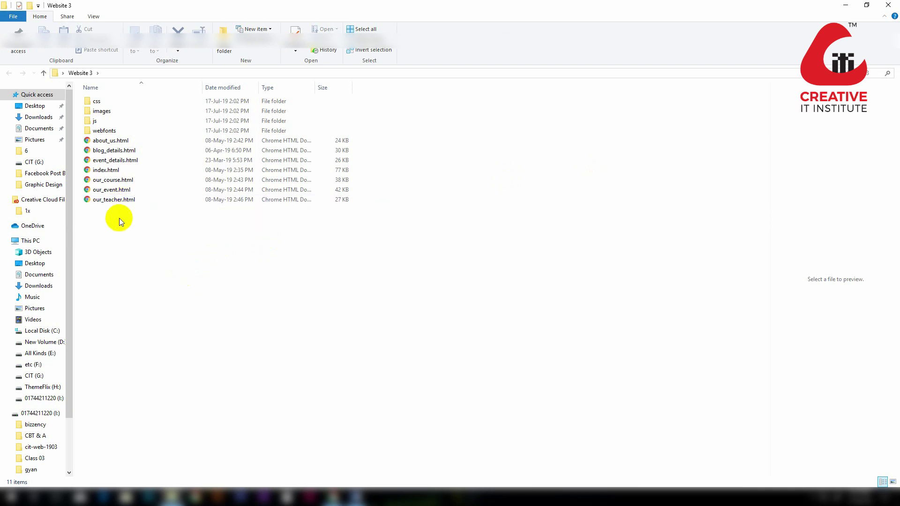
- Compress all files in Website 3 into a ZIP archive, Website 3.zip
{"action": "left_click_drag", "start_coordinate": [140, 261], "coordinate": [40, 97]}
{"action": "right_click", "coordinate": [117, 161]}
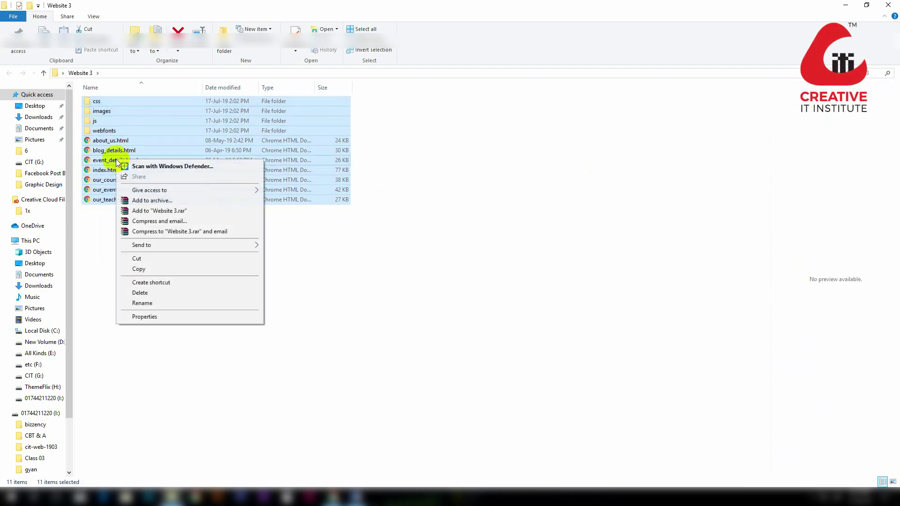
{"action": "left_click", "coordinate": [153, 201]}
{"action": "left_click", "coordinate": [413, 236]}
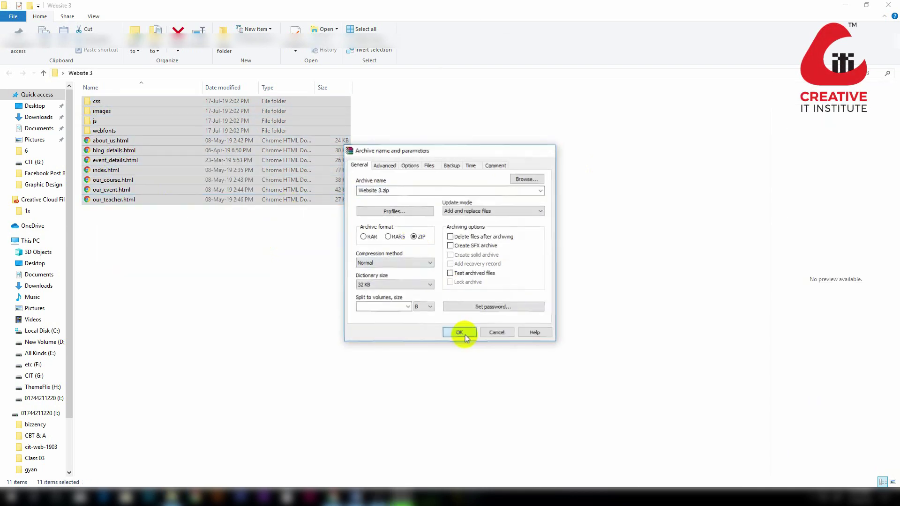
{"action": "left_click", "coordinate": [464, 334]}
{"action": "left_click", "coordinate": [99, 220]}
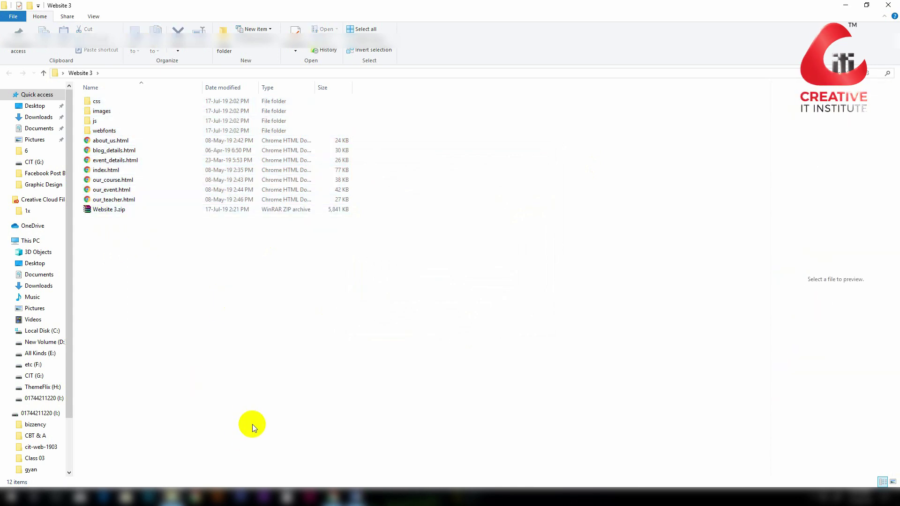
{"action": "left_click", "coordinate": [92, 210]}
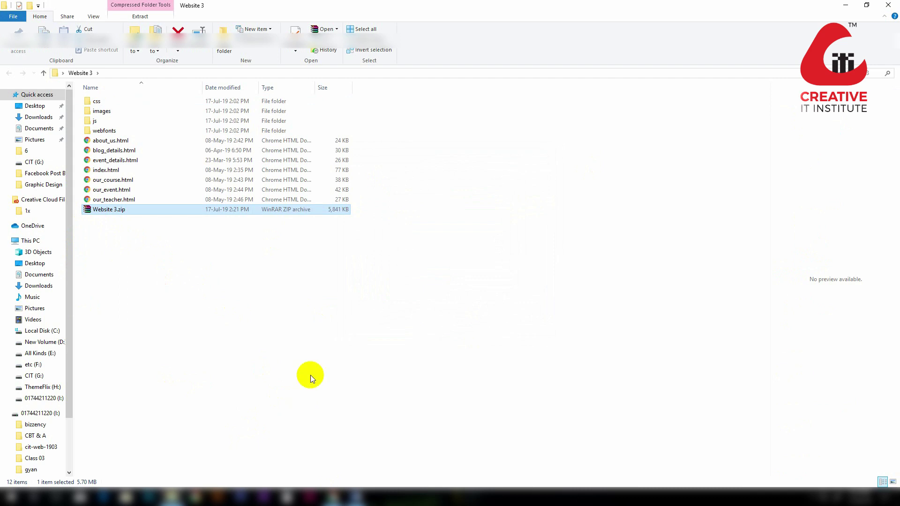
{"action": "left_click", "coordinate": [334, 496]}
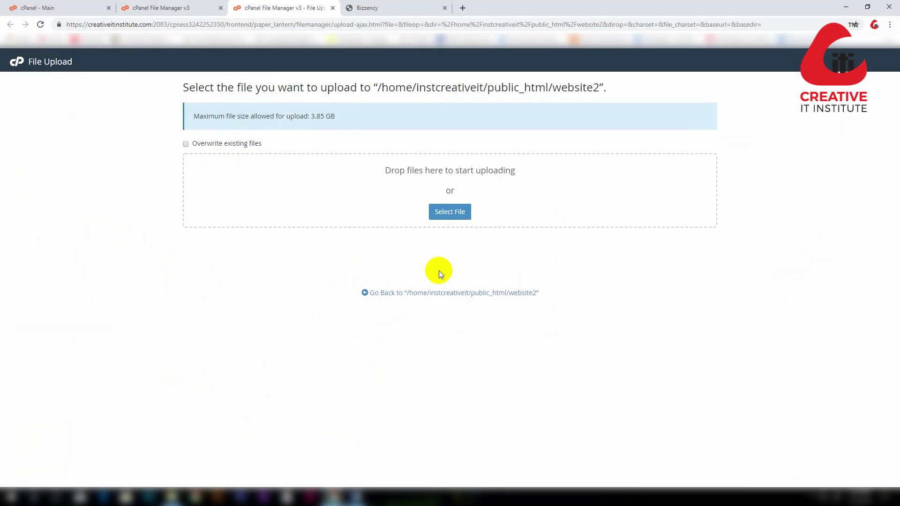
- Upload Website 3.zip from Desktop > Website 3 into website2, then return to its listing
{"action": "left_click", "coordinate": [443, 215]}
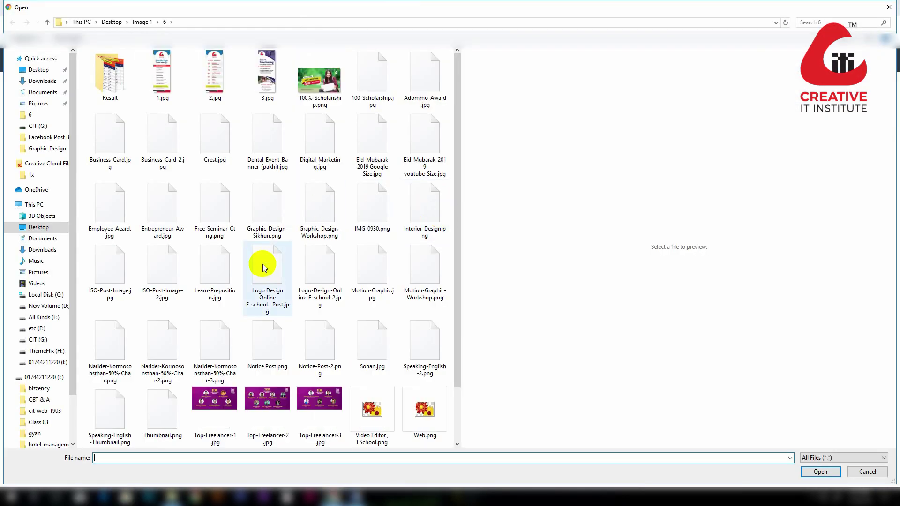
{"action": "left_click", "coordinate": [39, 70]}
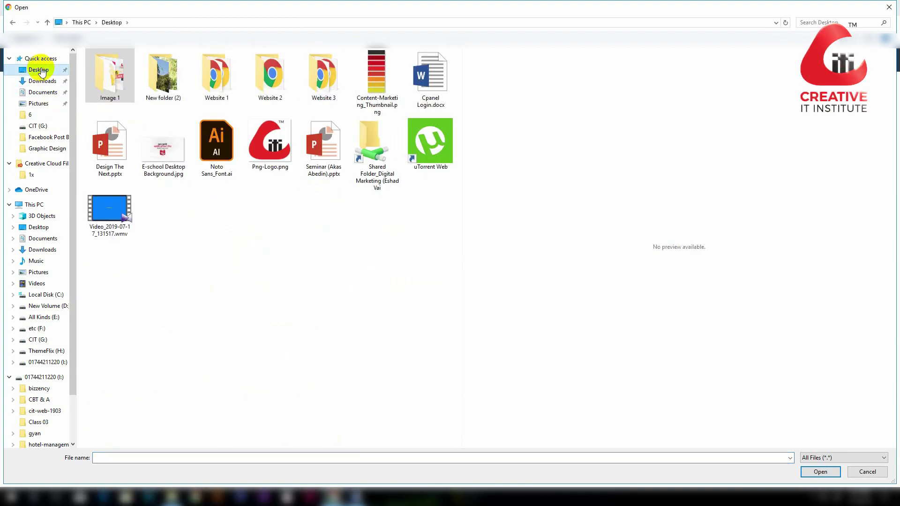
{"action": "double_click", "coordinate": [322, 77]}
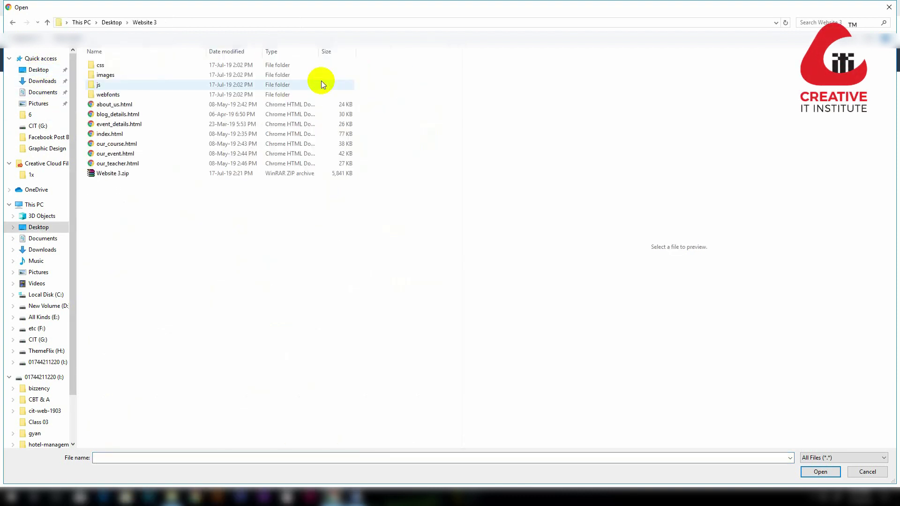
{"action": "double_click", "coordinate": [112, 173]}
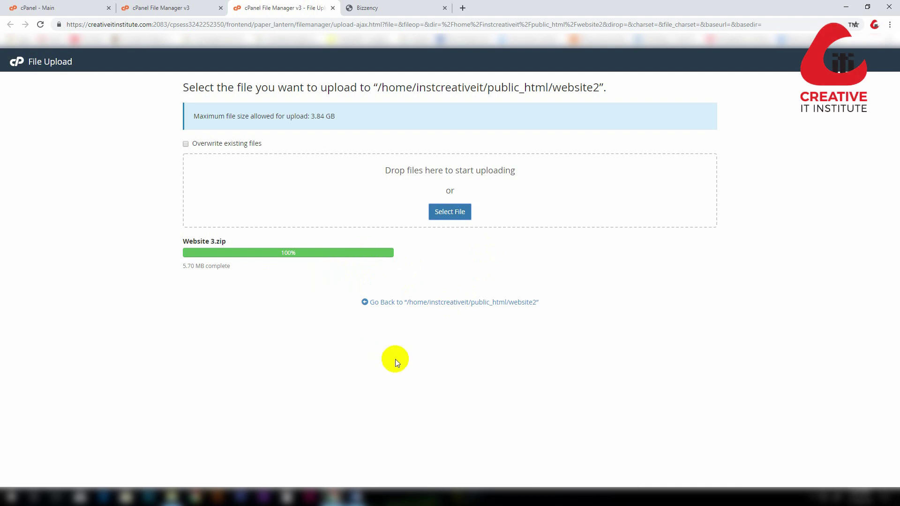
{"action": "left_click", "coordinate": [398, 302]}
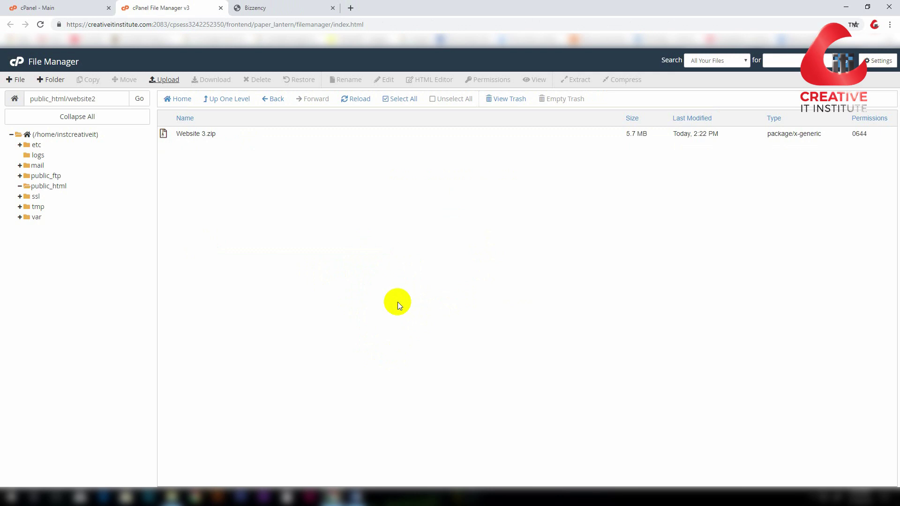
- Extract Website 3.zip into the website2 folder
{"action": "left_click", "coordinate": [200, 137]}
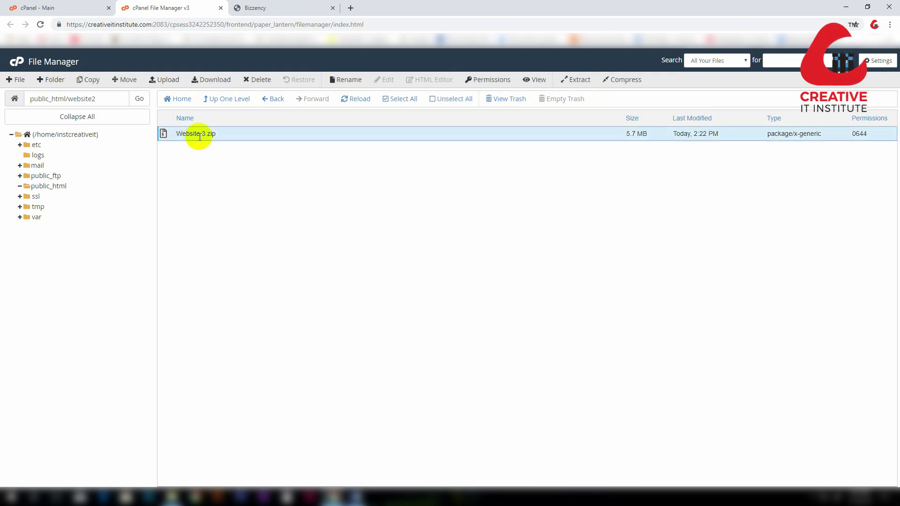
{"action": "right_click", "coordinate": [199, 137]}
{"action": "left_click", "coordinate": [222, 240]}
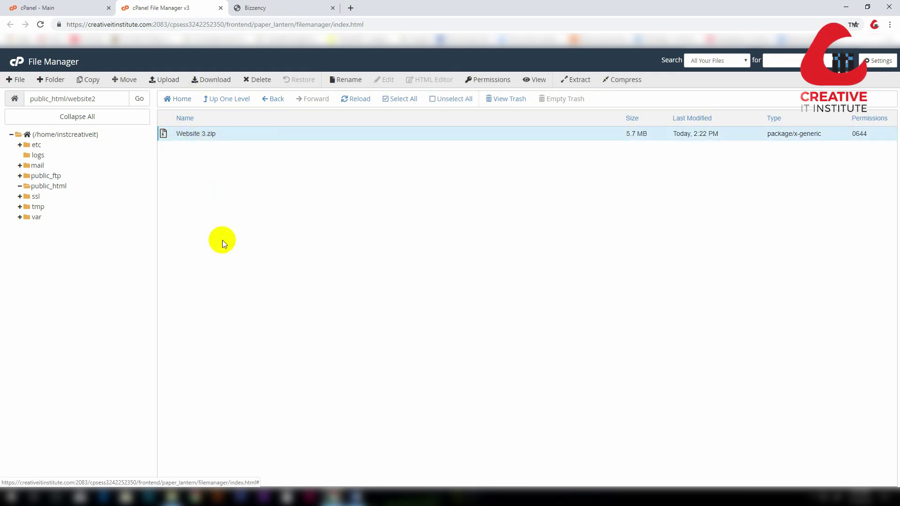
{"action": "left_click", "coordinate": [516, 315]}
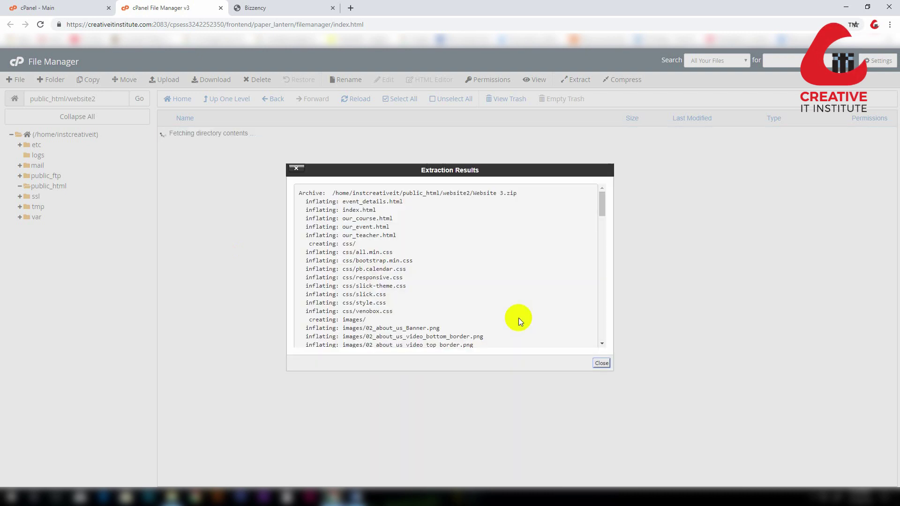
{"action": "left_click", "coordinate": [602, 363]}
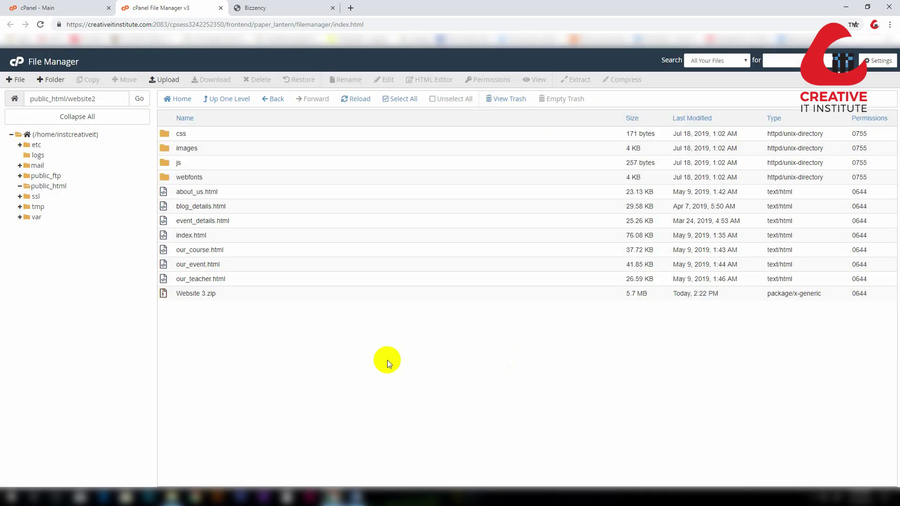
- Delete Website 3.zip from website2 and refresh the file listing
{"action": "left_click", "coordinate": [197, 294]}
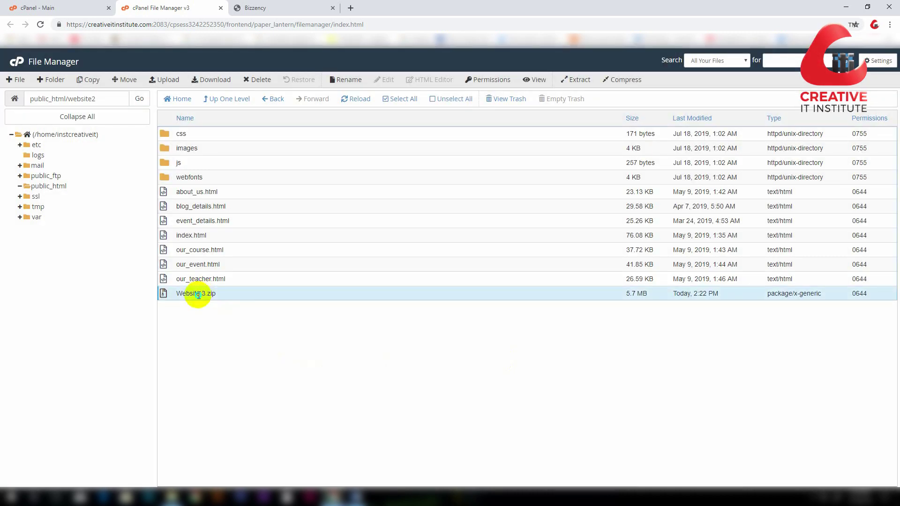
{"action": "right_click", "coordinate": [199, 295]}
{"action": "left_click", "coordinate": [222, 386]}
{"action": "left_click", "coordinate": [524, 296]}
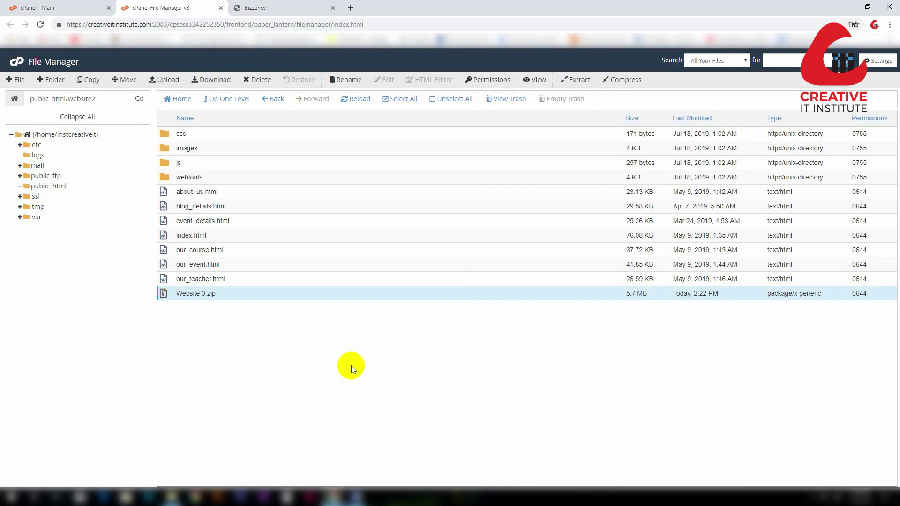
{"action": "left_click", "coordinate": [353, 97]}
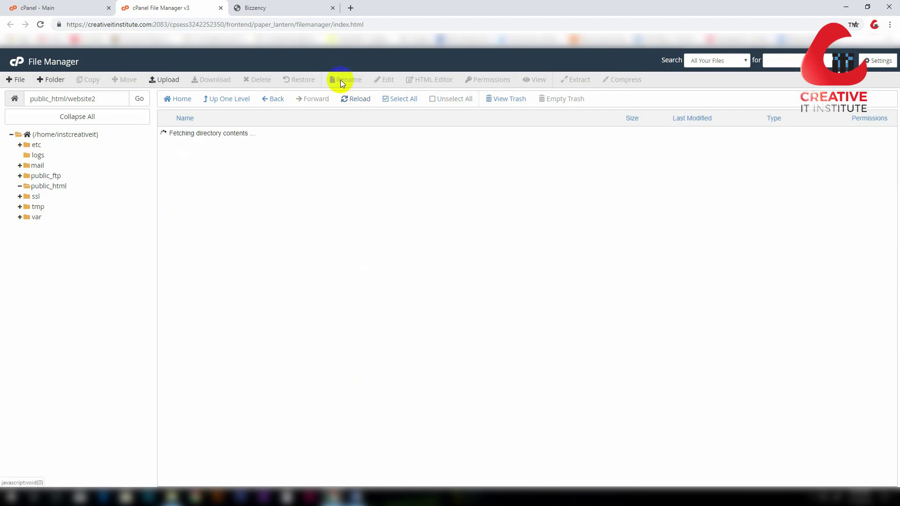
{"action": "left_click", "coordinate": [253, 8]}
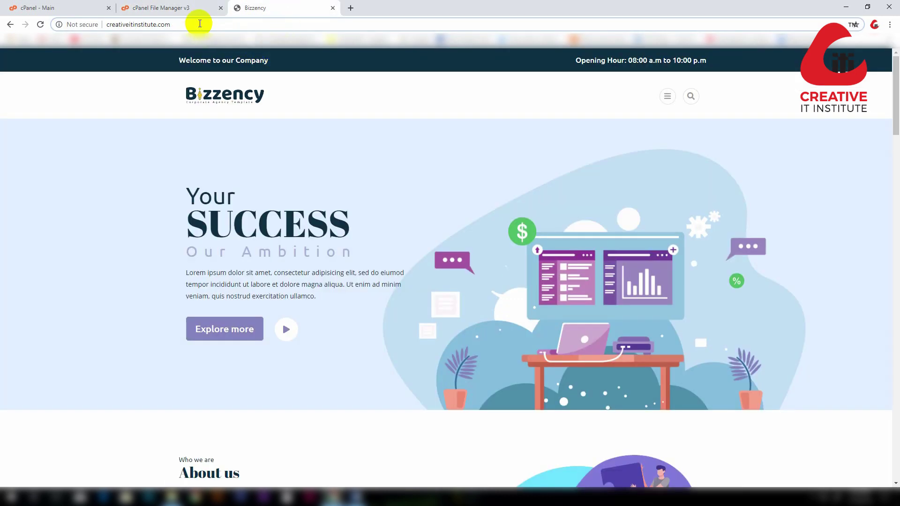
- Load creativeitinstitute.com/website2 in the site tab to show the Gyan education site
{"action": "type", "text": "/"}
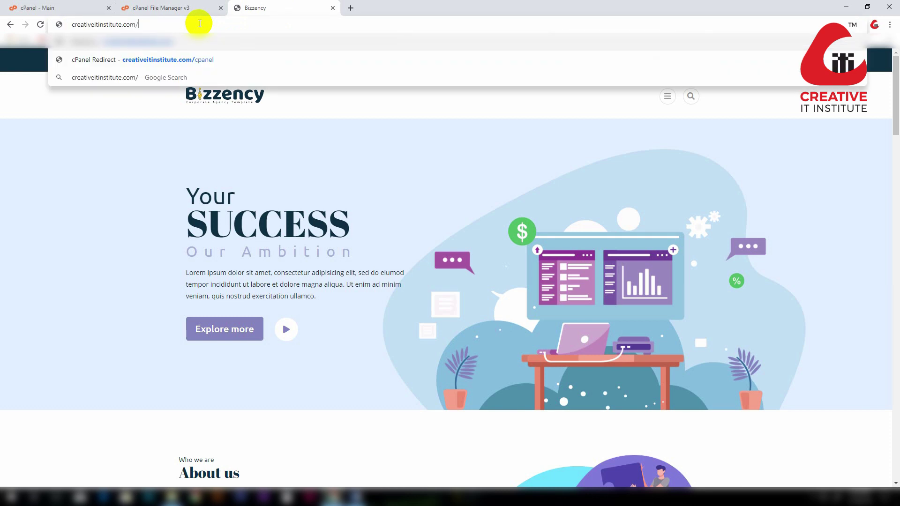
{"action": "left_click", "coordinate": [180, 5]}
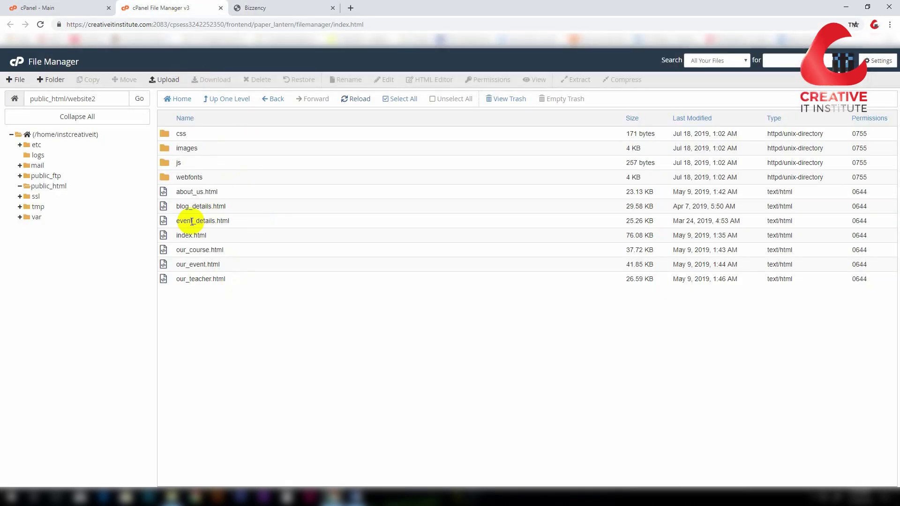
{"action": "left_click", "coordinate": [70, 99]}
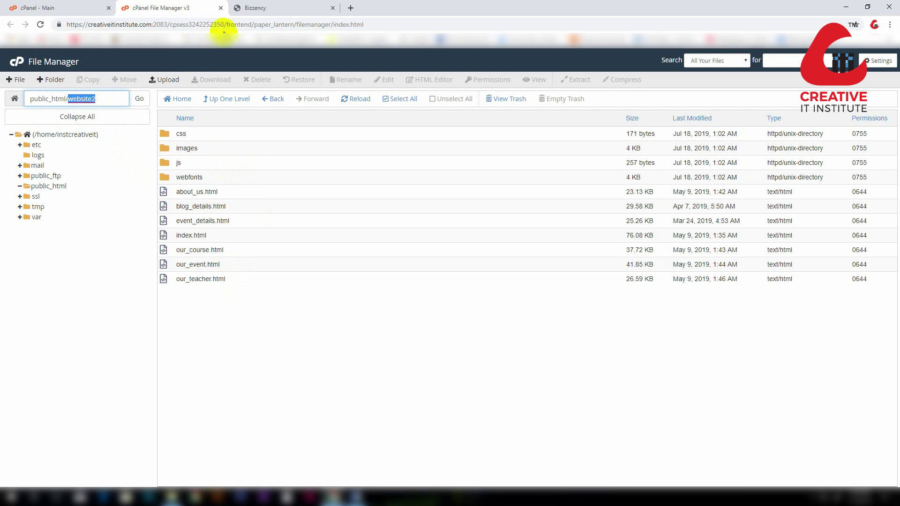
{"action": "left_click", "coordinate": [257, 8]}
{"action": "type", "text": "website2"}
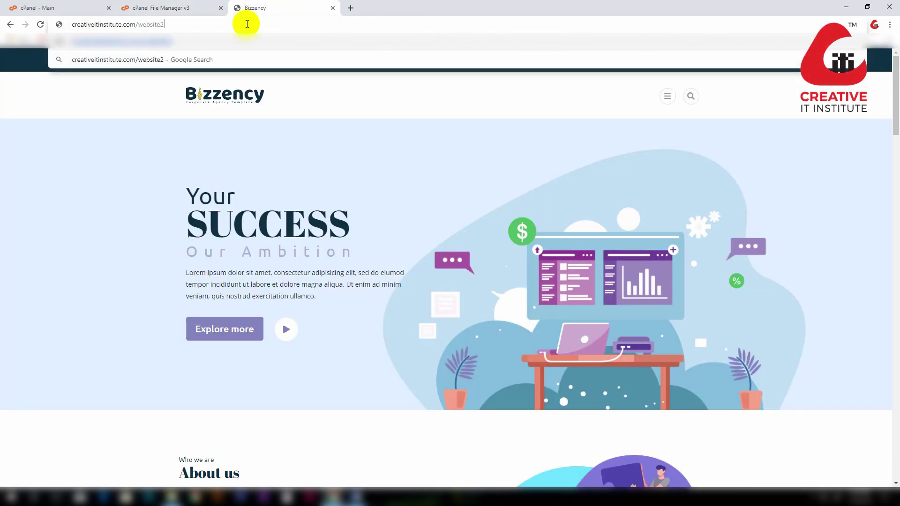
{"action": "key", "text": "Return"}
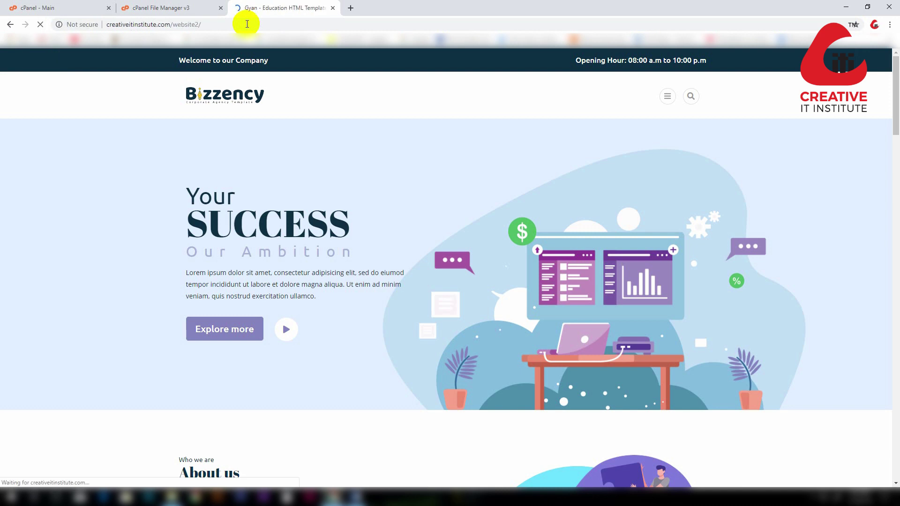